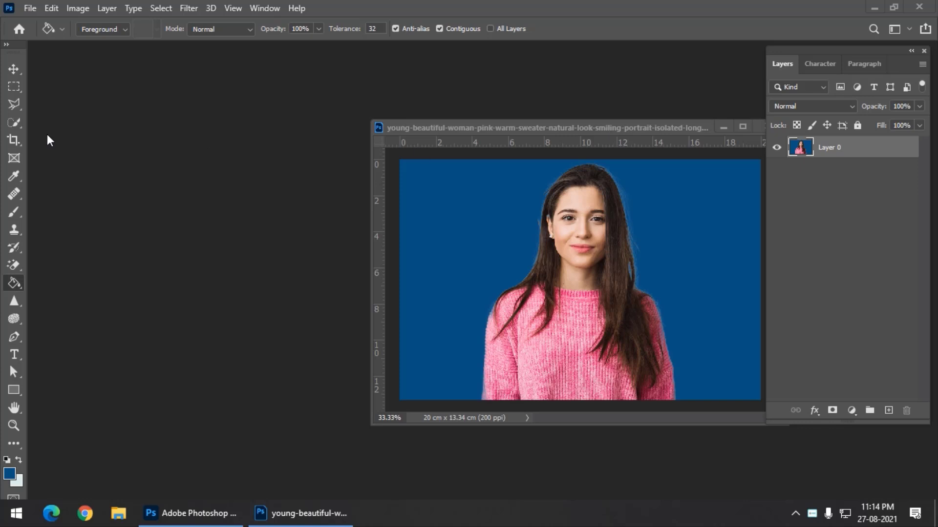
Start a new document with a width of 3.5 and a height of 4.5 centimeters.
drag(429, 122, 387, 121)
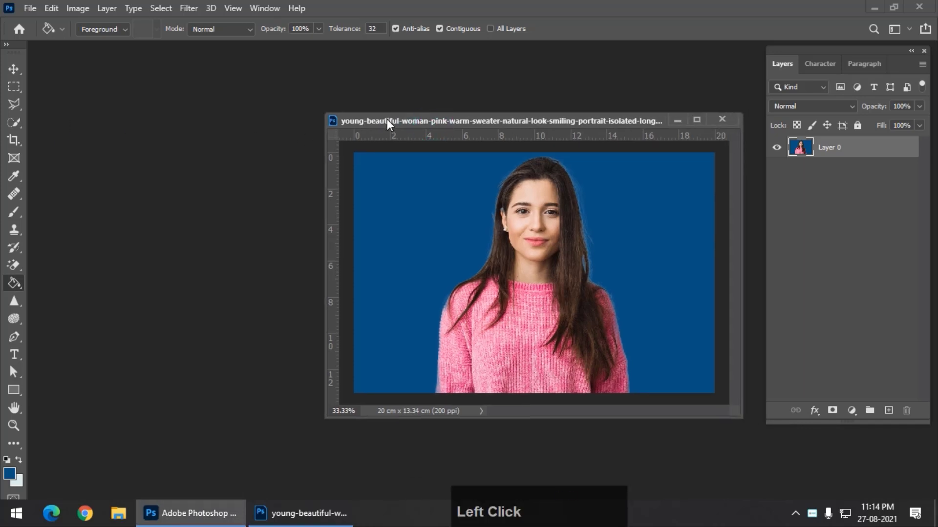
click(29, 7)
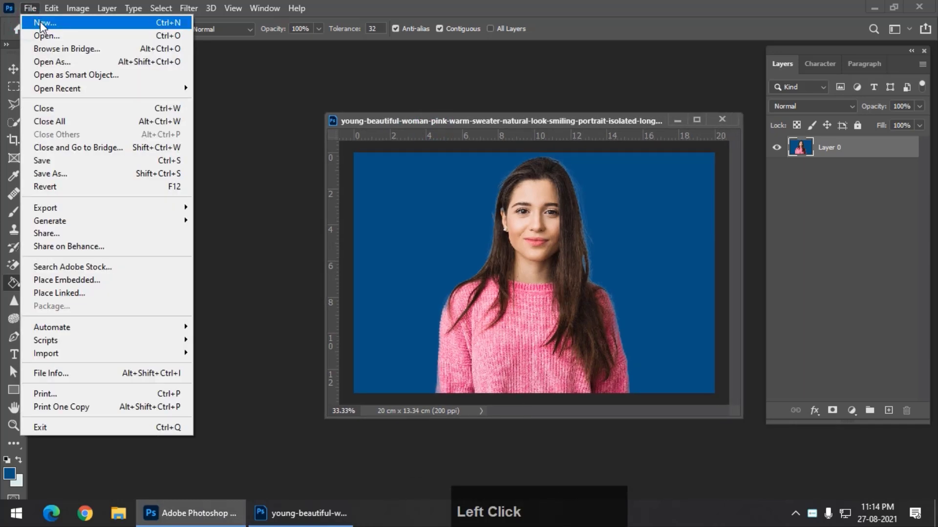
click(40, 21)
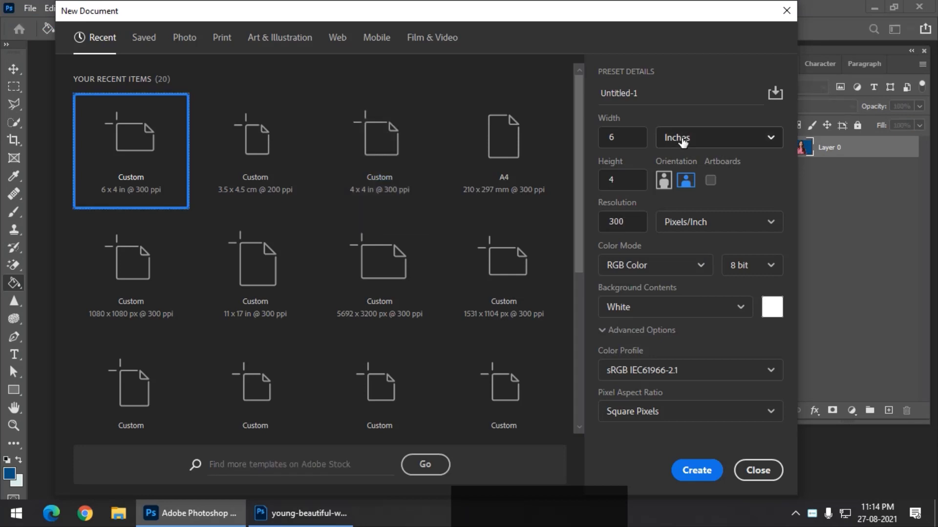
click(681, 138)
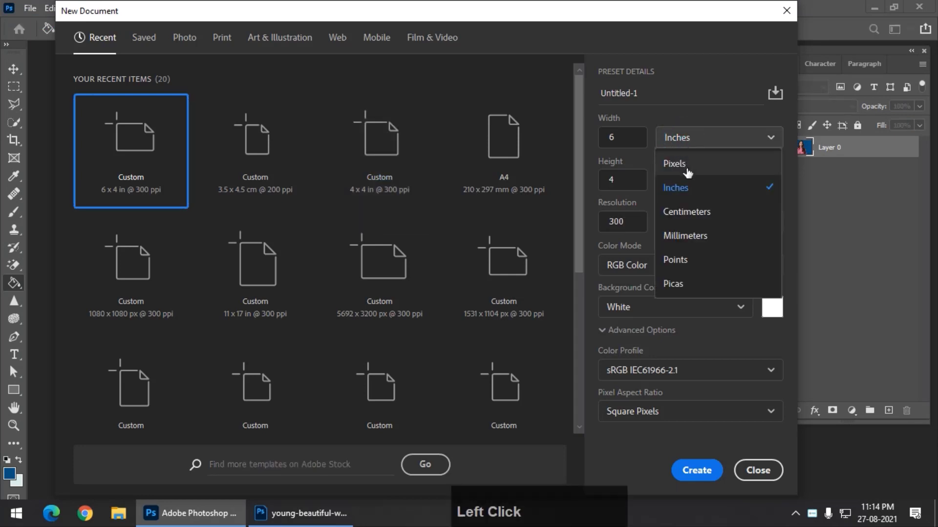
click(707, 223)
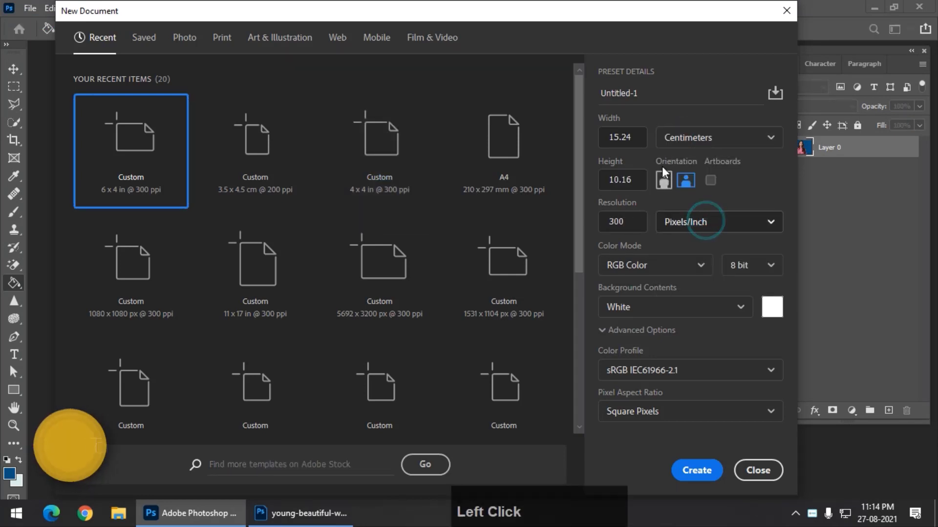
click(644, 135)
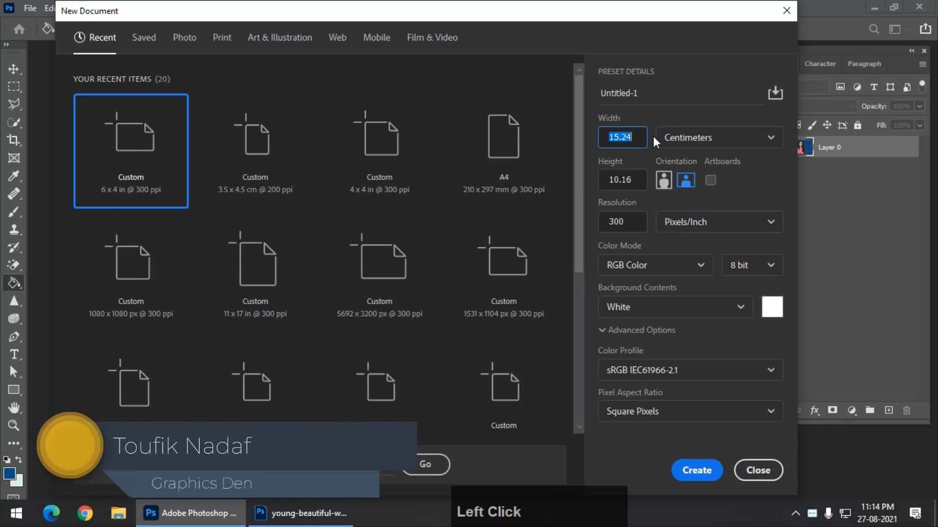
text(3.5)
key(Tab)
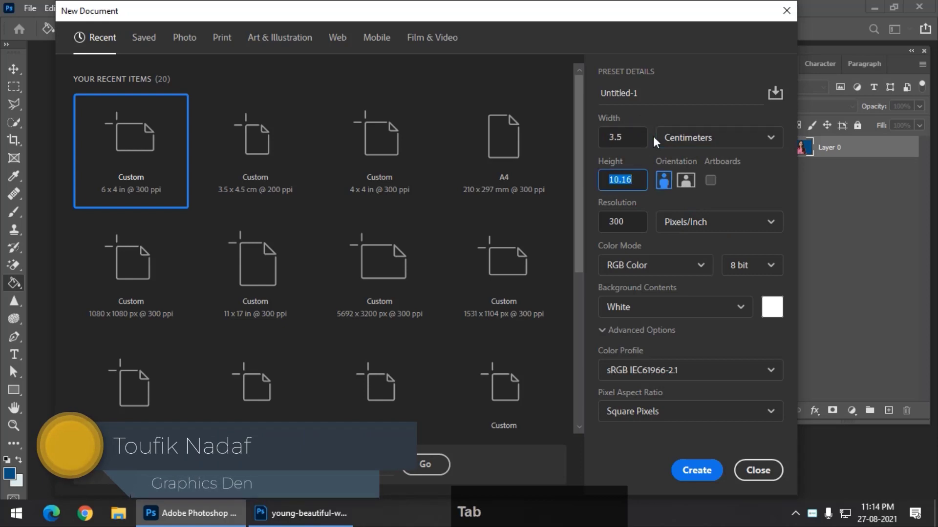
text(4.5)
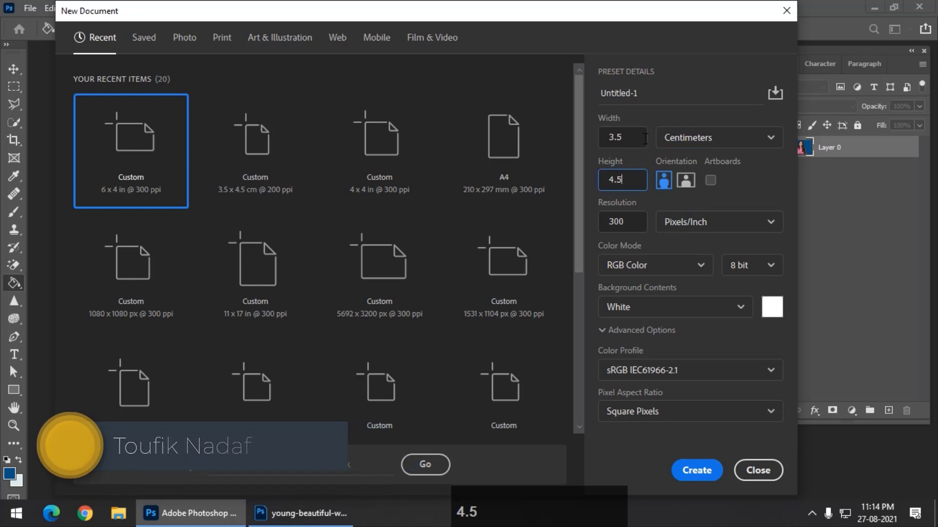
Set the new document's resolution to 200 pixels/inch and create it.
click(614, 223)
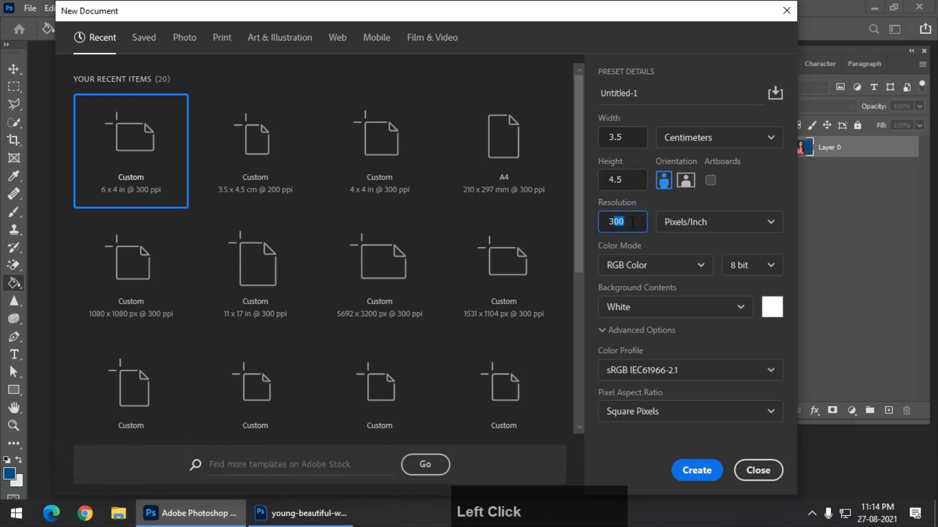
drag(632, 223, 597, 220)
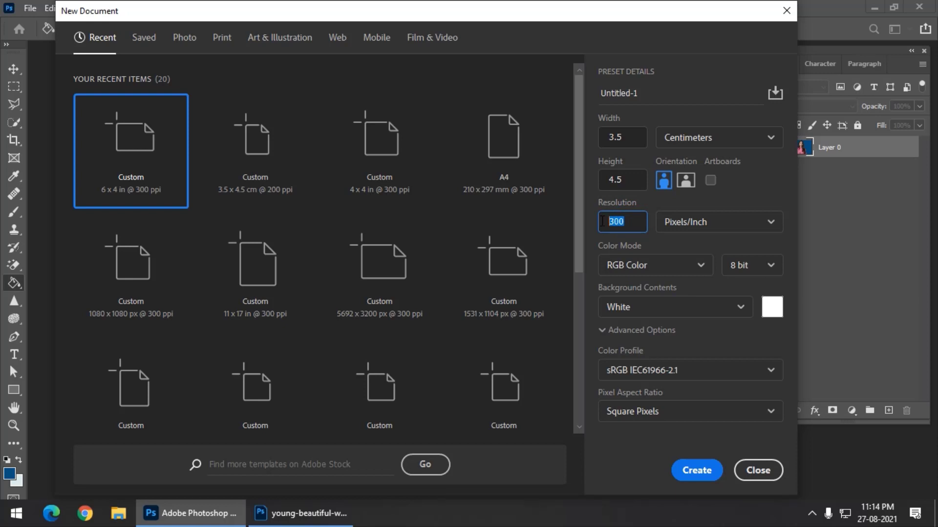
text(200)
click(690, 469)
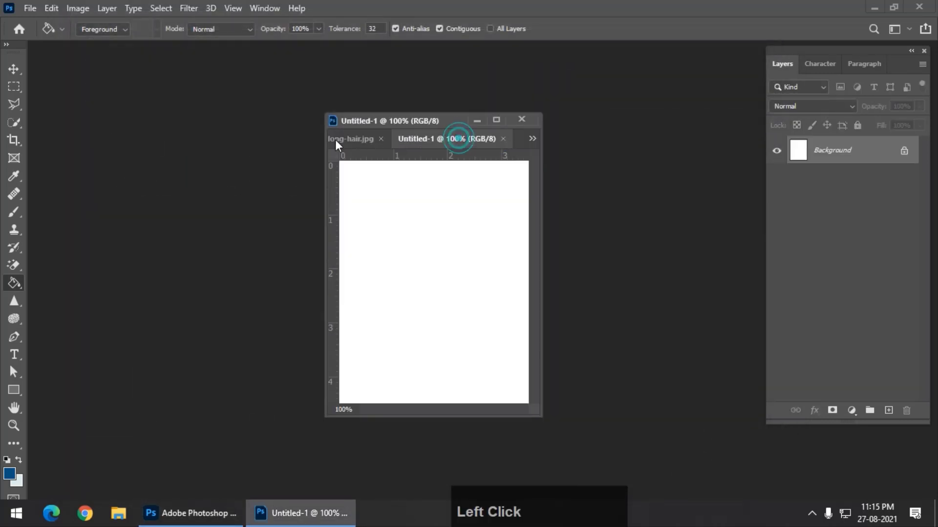
Separate the blank document from the portrait into its own floating window and enlarge both windows to show their full canvases.
drag(448, 138, 374, 359)
drag(375, 401, 476, 453)
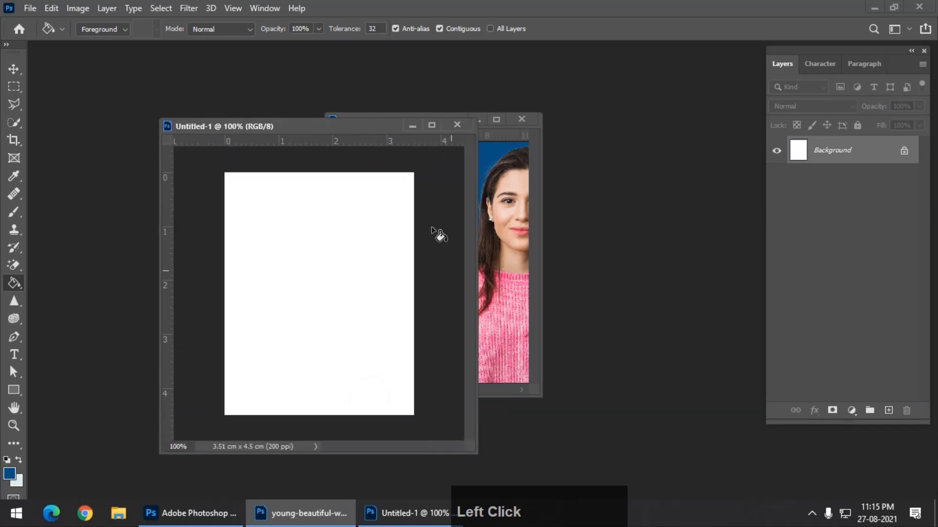
click(507, 137)
drag(394, 119, 536, 100)
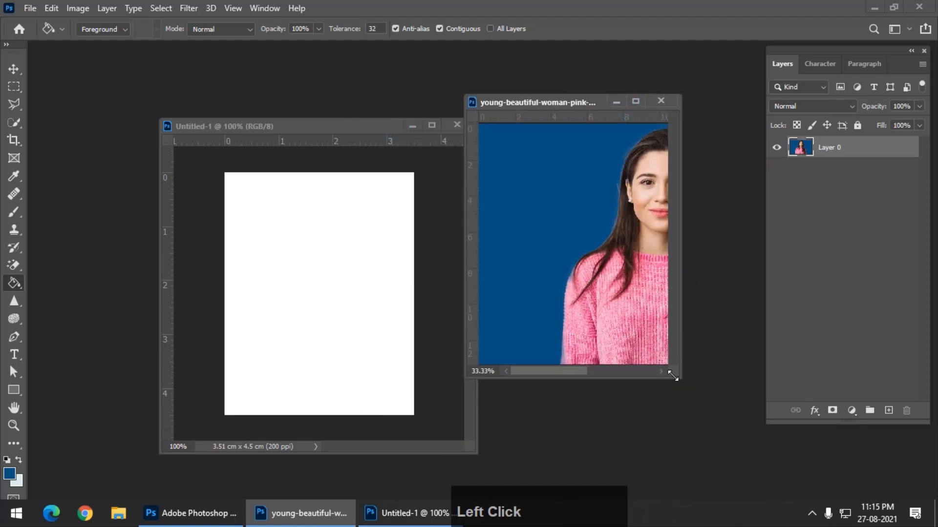
drag(673, 375, 765, 429)
drag(630, 101, 537, 81)
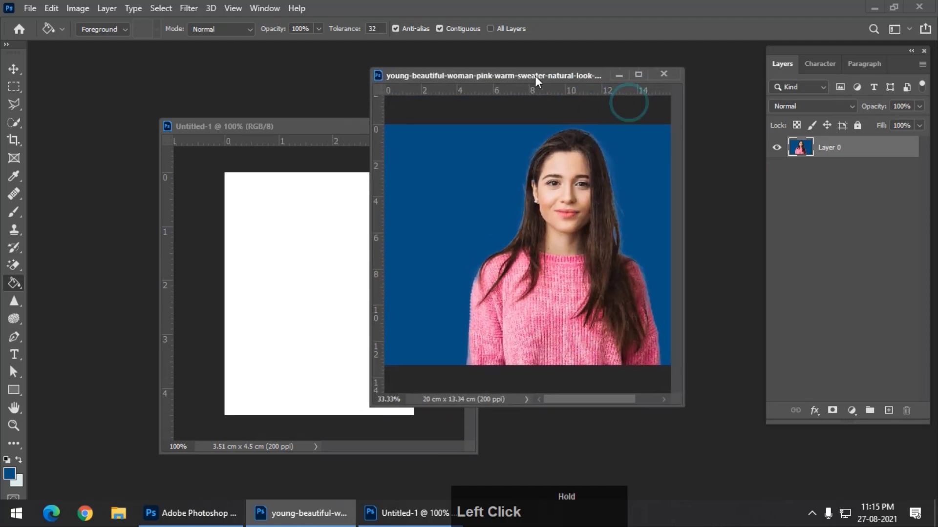
drag(683, 405, 765, 425)
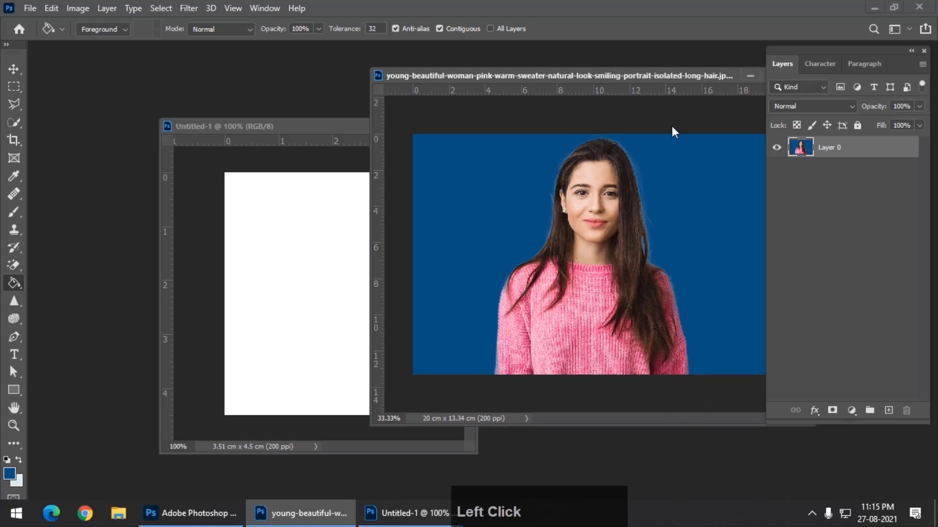
drag(641, 75, 596, 84)
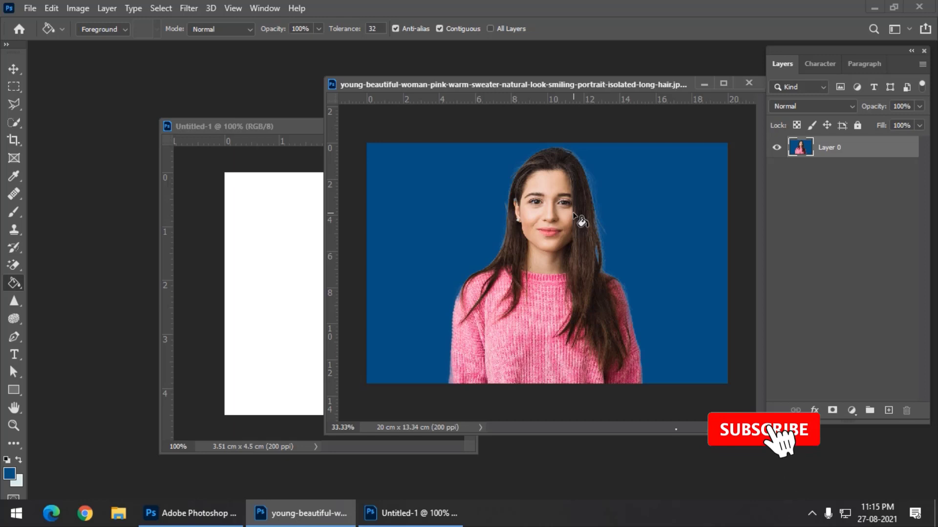
Check the portrait's image size and resolution without changing them.
mouse_move(494, 87)
mouse_down()
mouse_move(533, 149)
mouse_move(503, 92)
mouse_up()
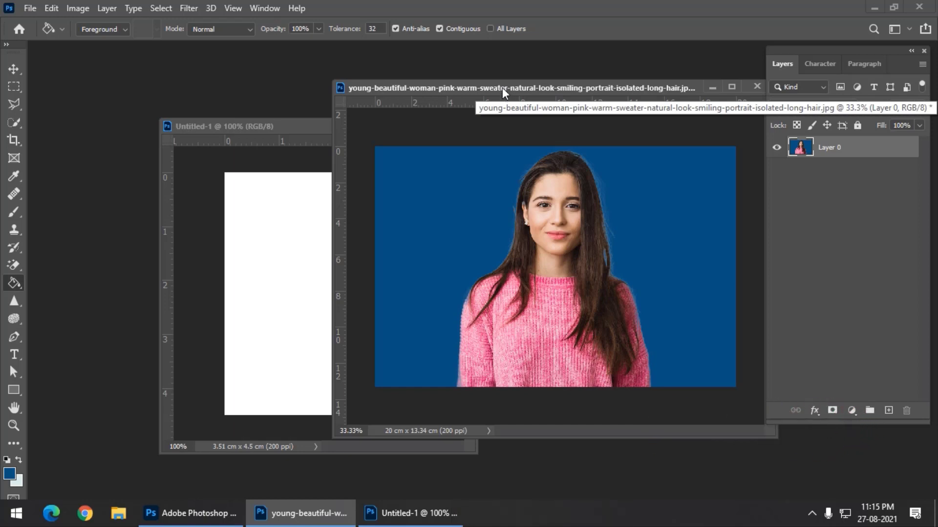
drag(503, 88, 496, 166)
drag(526, 92, 468, 80)
right_click(468, 79)
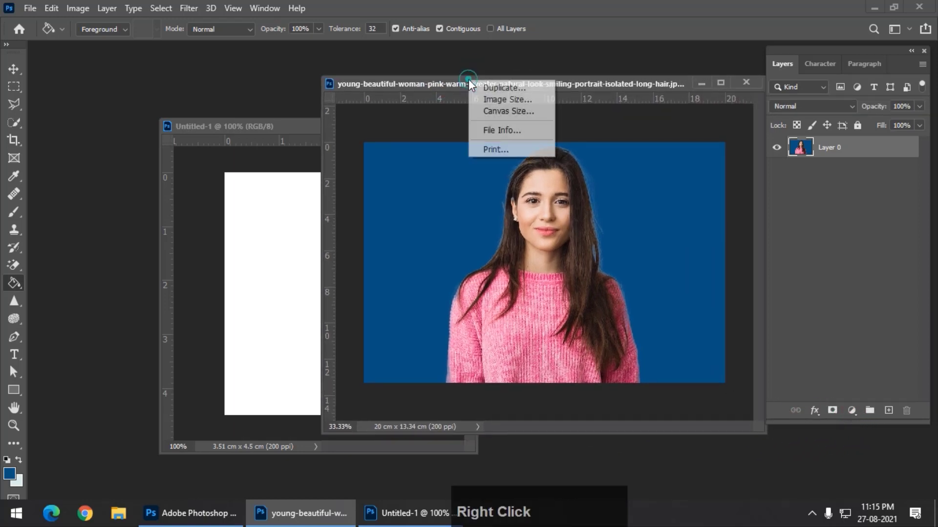
click(493, 99)
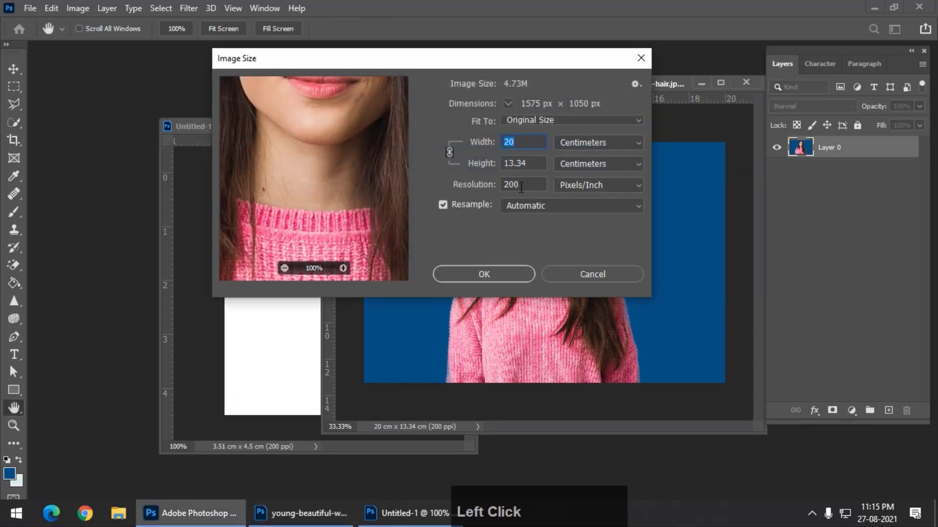
click(592, 274)
key(g)
Arrange the two document windows side by side and copy the portrait into the blank document with the Move tool.
drag(524, 80, 620, 97)
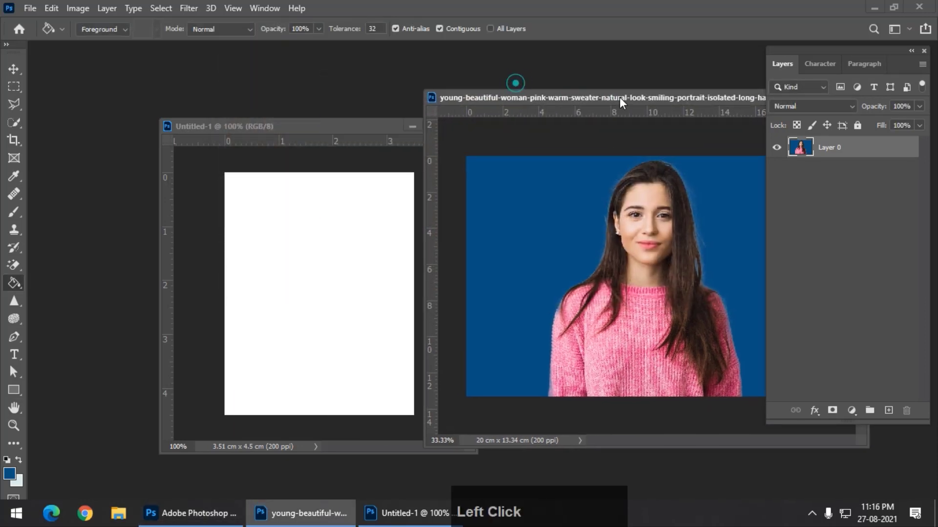
click(294, 131)
drag(234, 125, 179, 125)
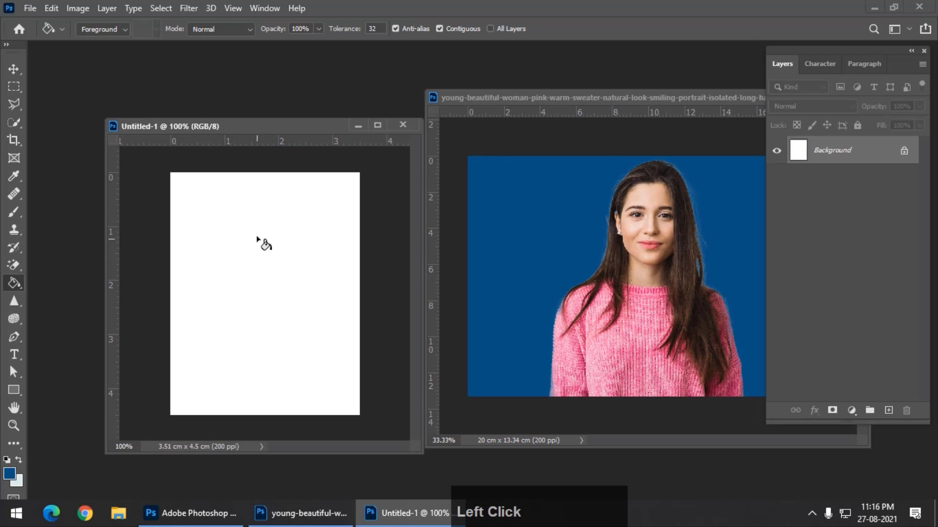
click(13, 69)
drag(626, 217, 277, 276)
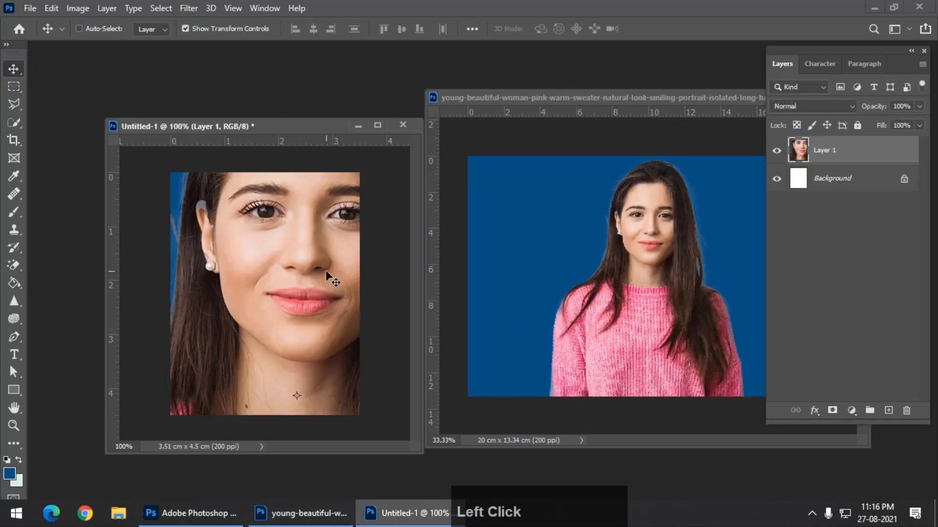
Scale the copied portrait down to about 78% and position the face over the small canvas.
key(ctrl+minus)
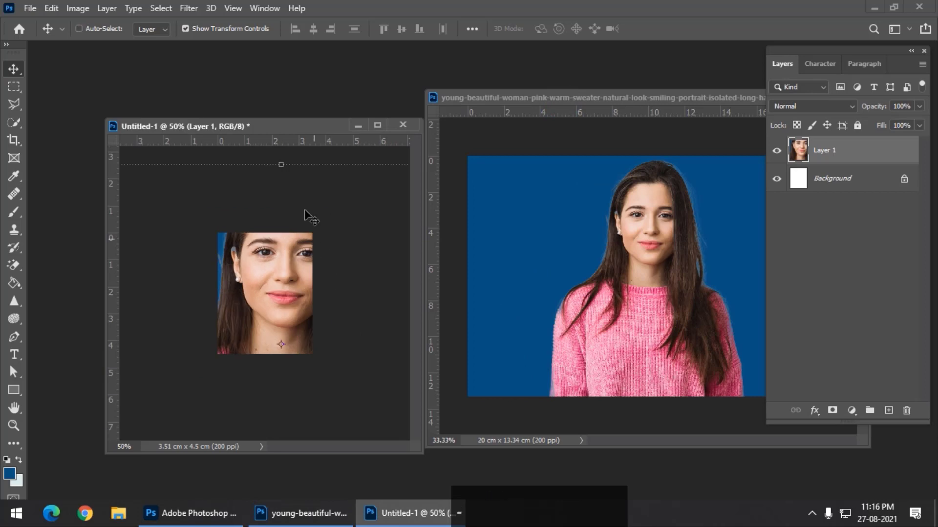
drag(251, 125, 233, 122)
key(ctrl+minus)
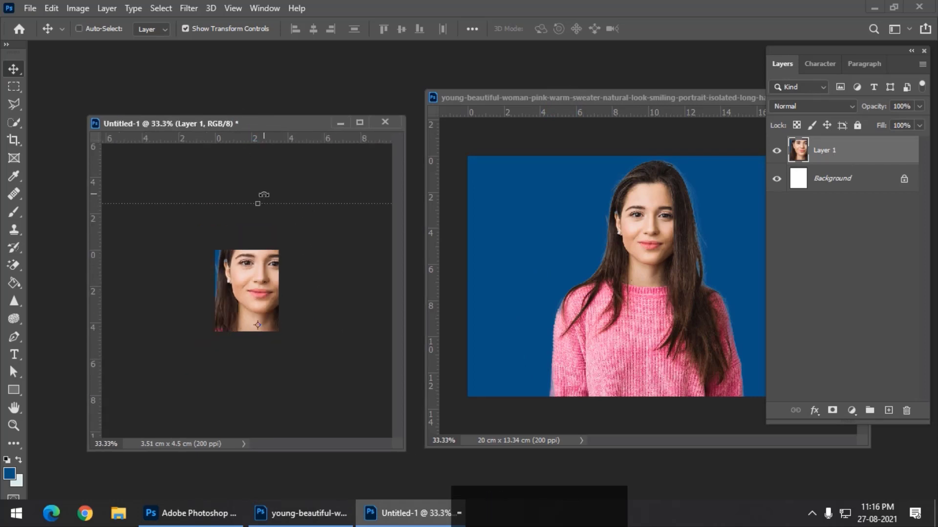
drag(254, 204, 281, 256)
key(ctrl+minus)
key(ctrl+minus)
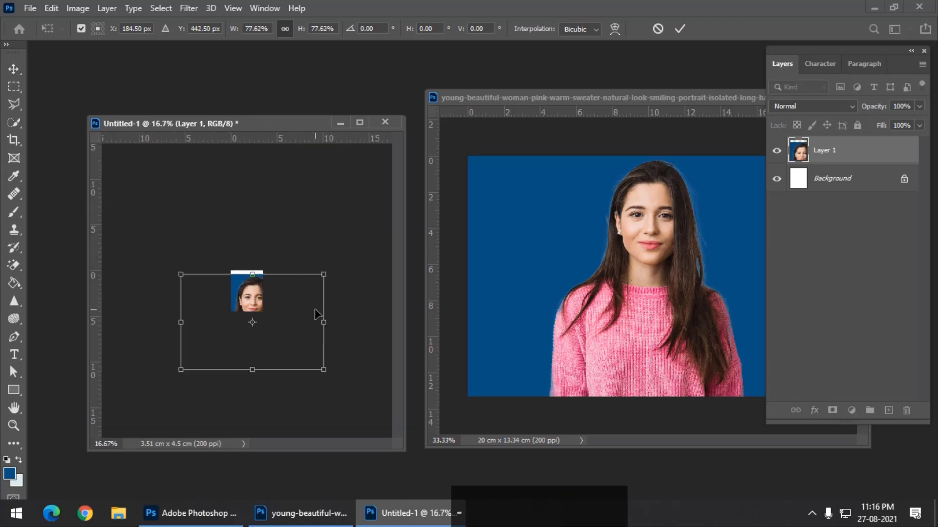
mouse_move(314, 309)
mouse_down()
mouse_move(320, 296)
mouse_move(310, 295)
mouse_up()
key(ctrl+plus)
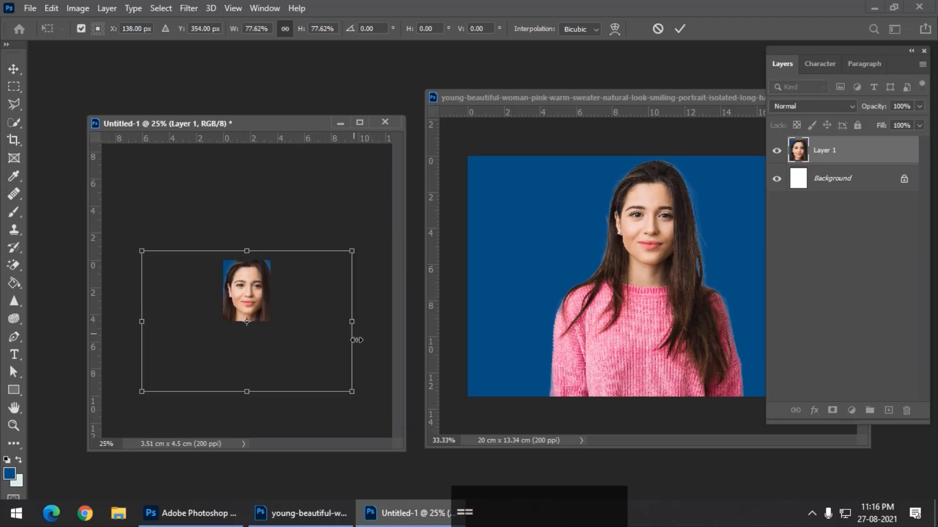
Reduce the portrait further to about 60% and recentre the woman on the canvas.
drag(351, 392, 315, 342)
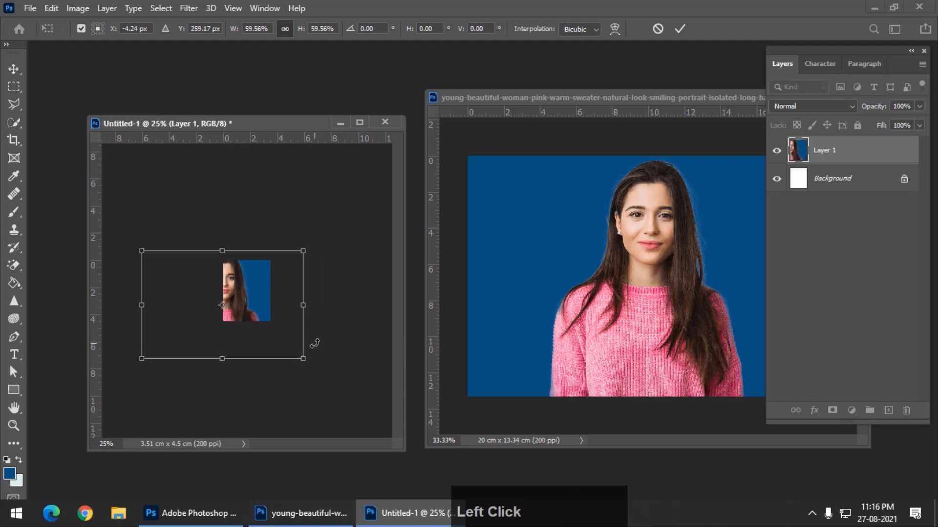
key(ctrl+plus)
drag(265, 316, 299, 316)
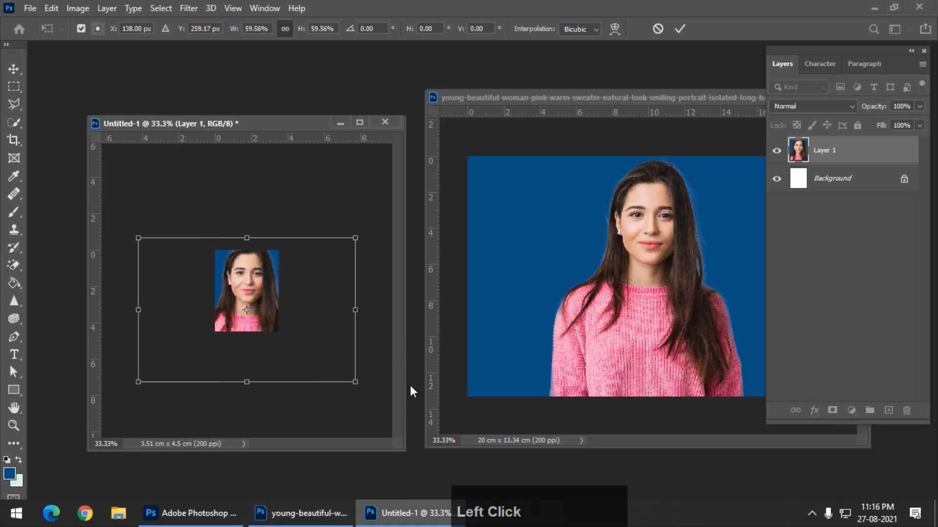
Reduce the portrait to about 46.5%, align its upper edge with the canvas around the head and shoulders, and apply the transform.
drag(357, 378, 334, 361)
drag(282, 309, 278, 306)
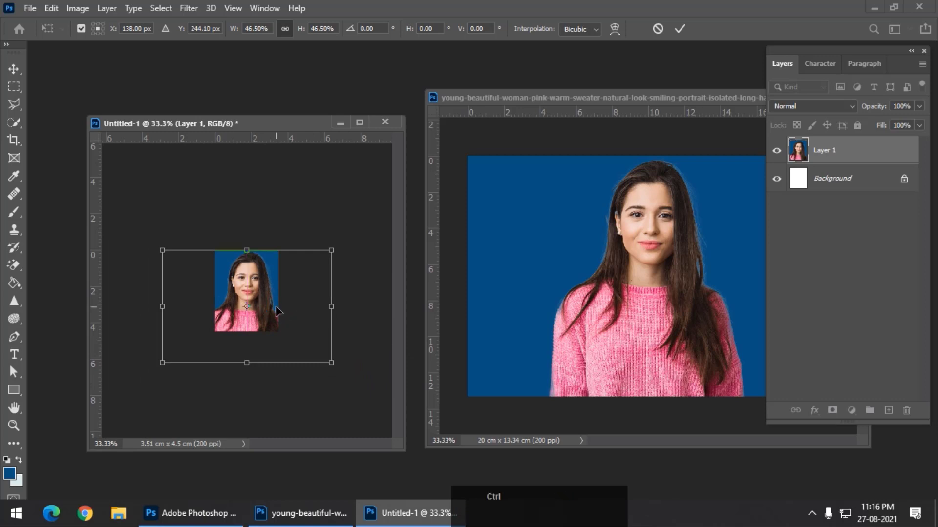
key(ctrl+plus)
key(ctrl+plus)
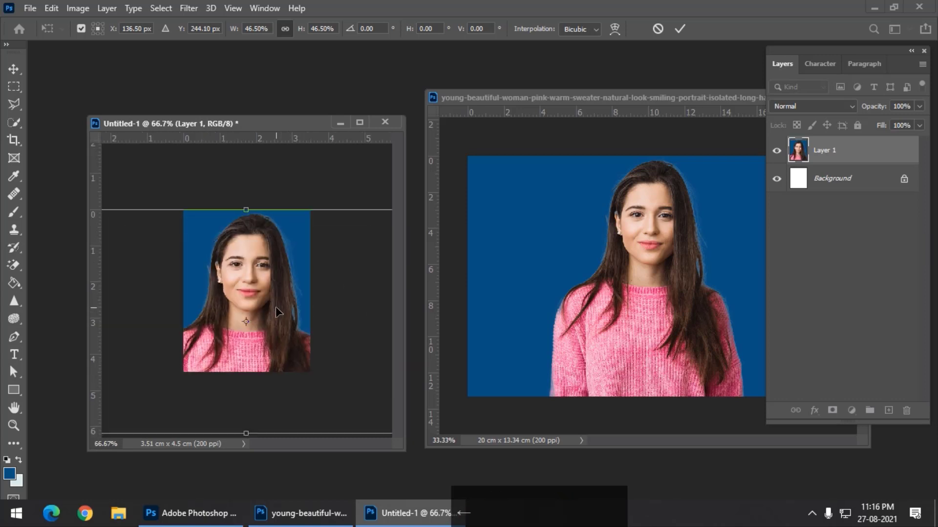
key(Return)
key(ctrl+plus)
key(ctrl+plus)
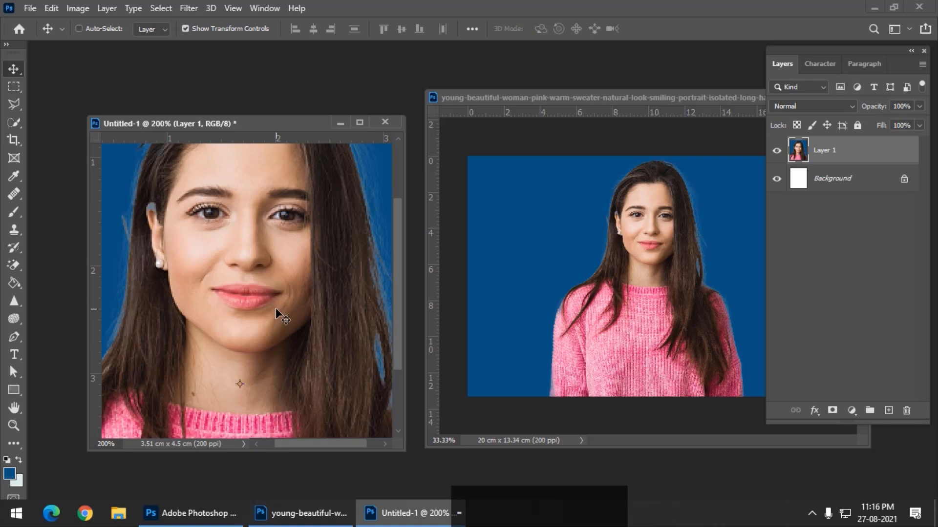
key(ctrl+minus)
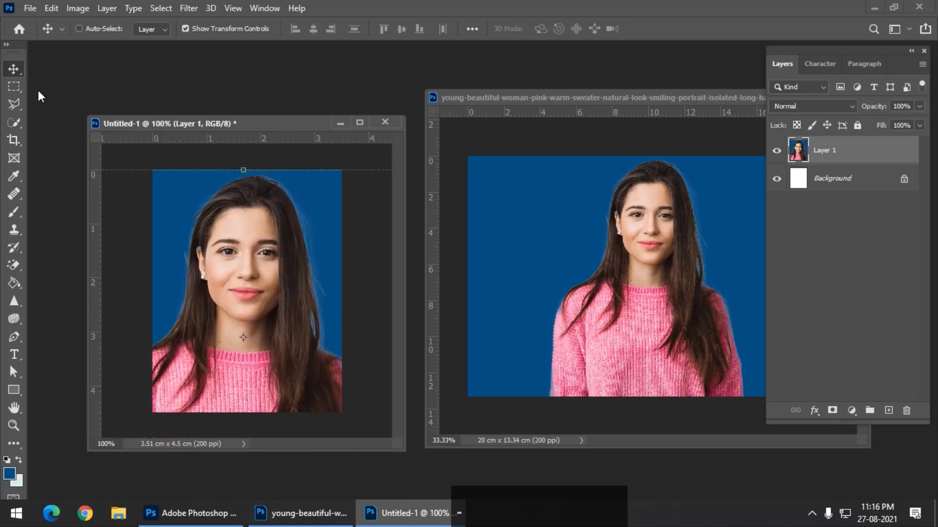
Save the passport photo to the Desktop as a JPEG file named Pass1.
click(13, 86)
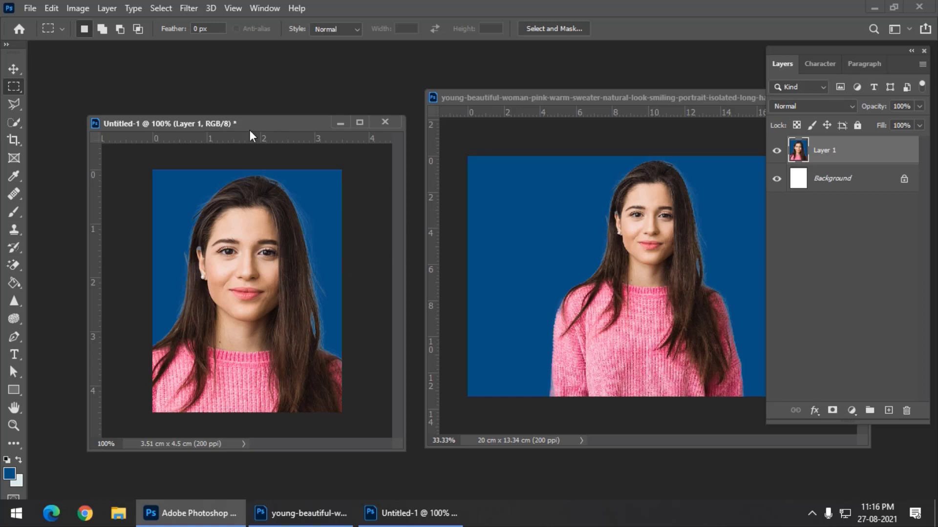
drag(174, 127, 183, 109)
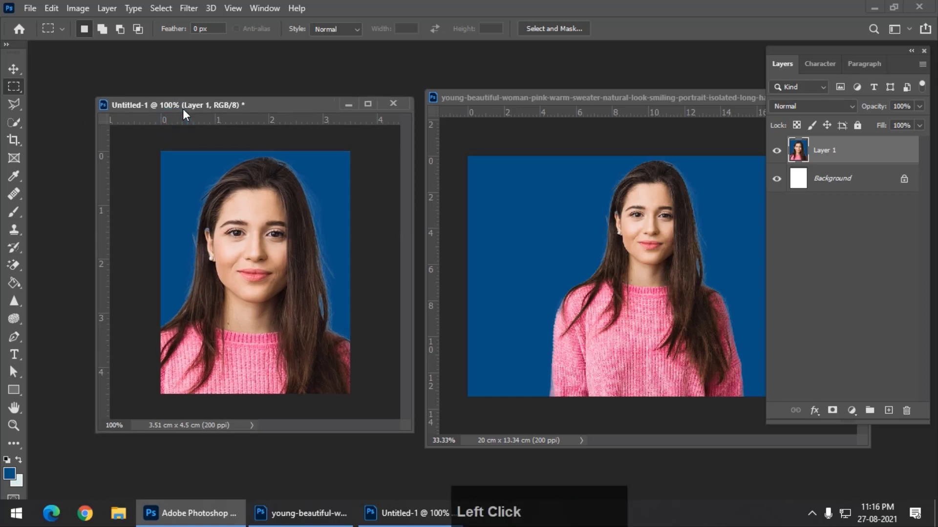
click(30, 8)
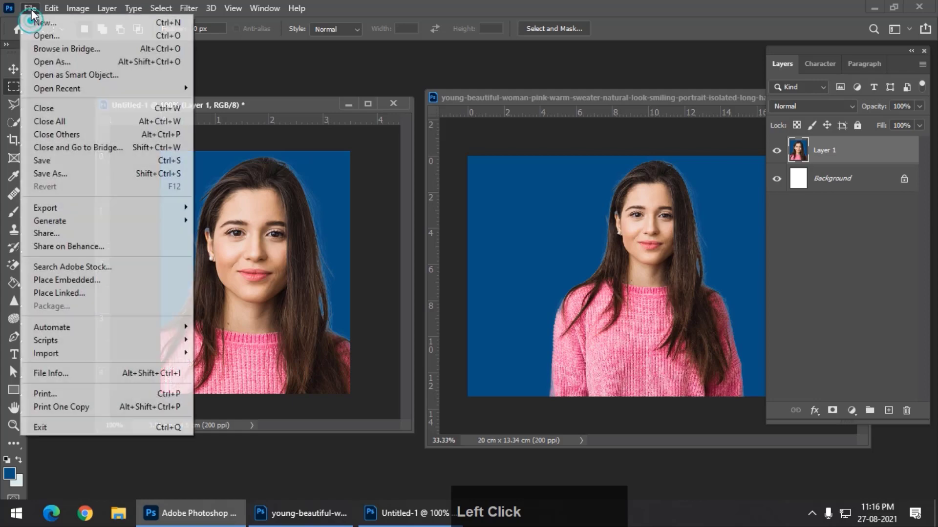
click(62, 172)
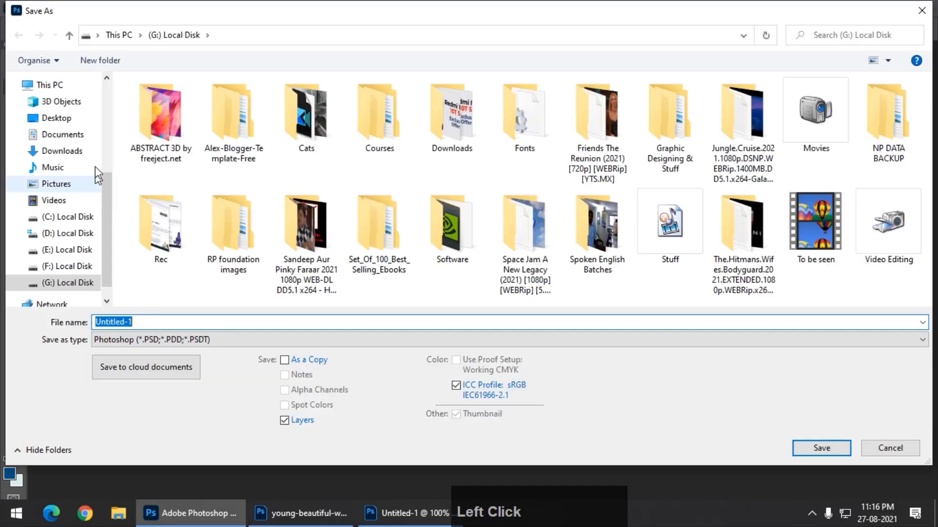
click(73, 118)
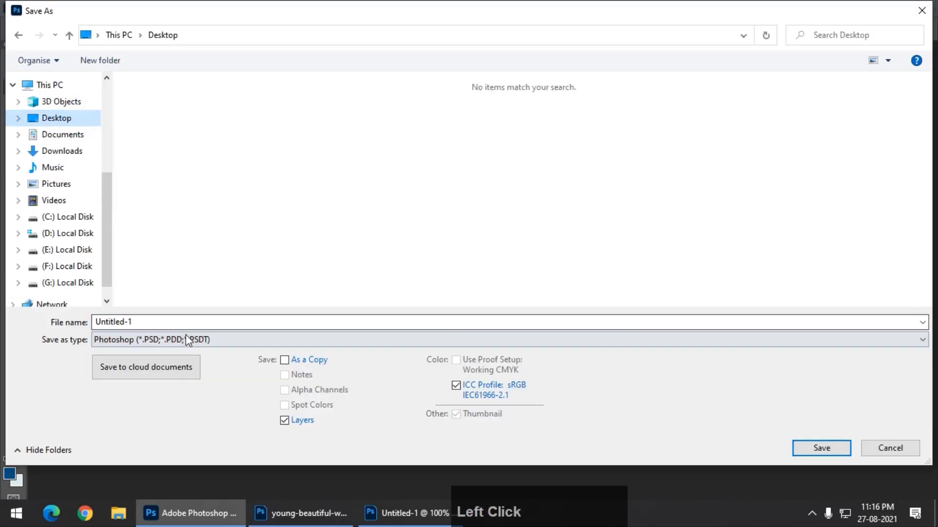
click(182, 324)
text(P)
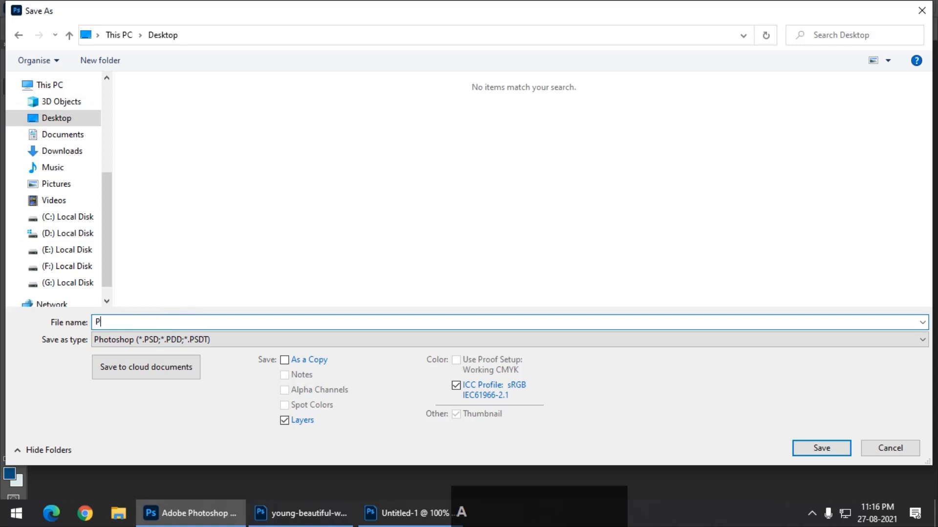
text(ass1)
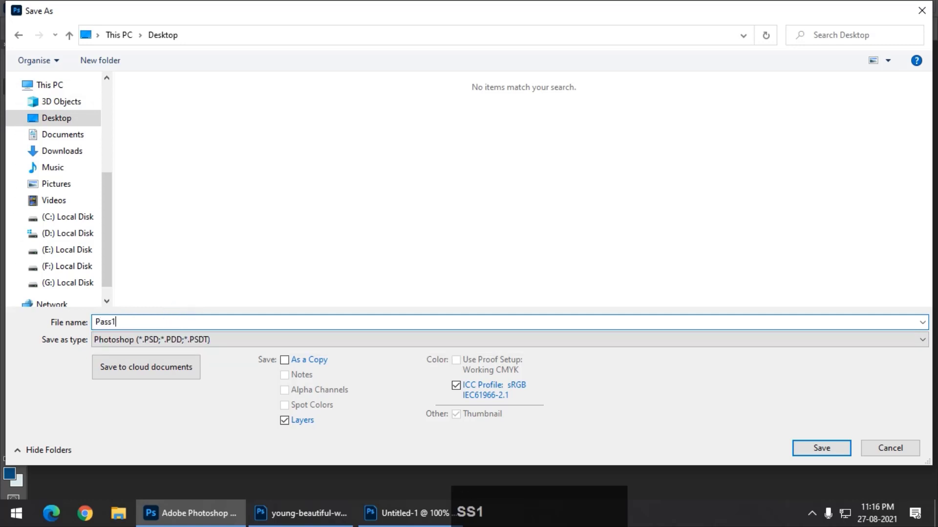
click(166, 341)
click(151, 202)
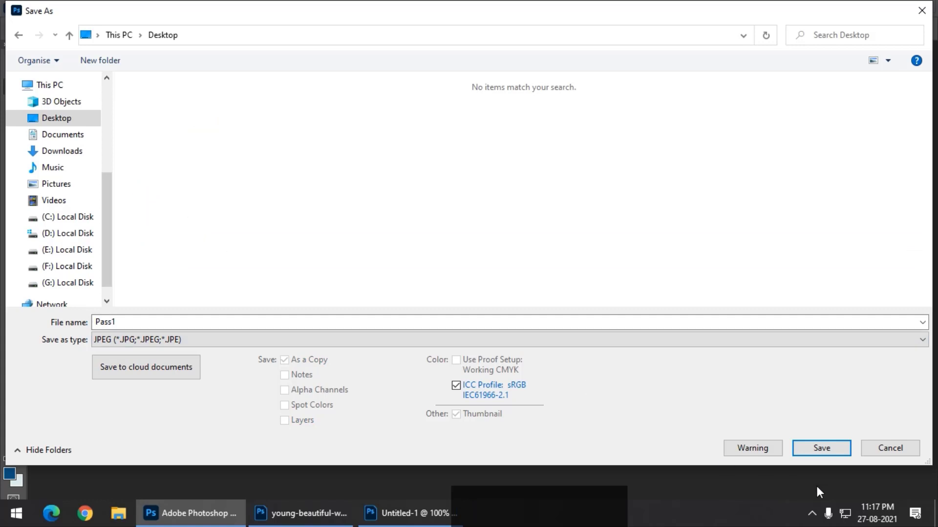
click(818, 449)
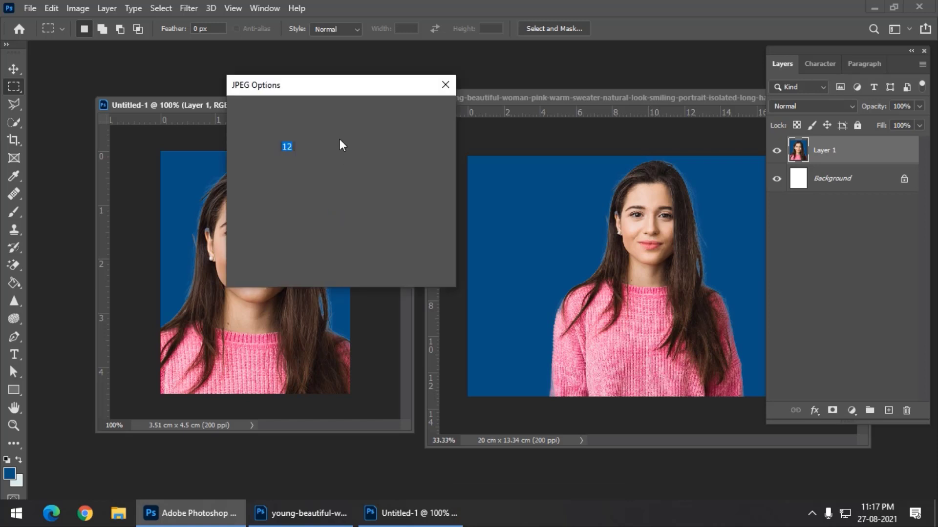
Set the JPEG quality to 12 (Maximum) with the Baseline ("Standard") format and complete the save.
mouse_move(342, 89)
mouse_down()
mouse_move(321, 210)
mouse_move(304, 189)
mouse_up()
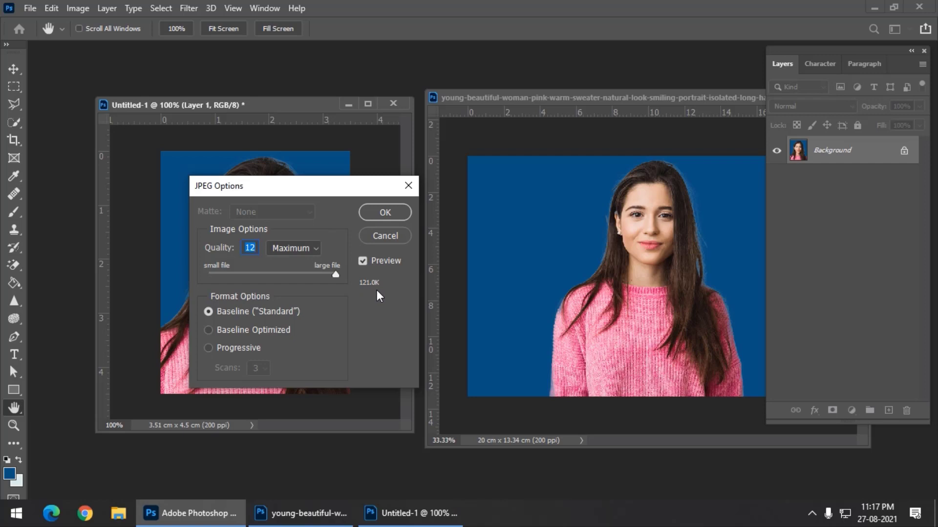
drag(319, 191, 489, 82)
drag(508, 165, 473, 168)
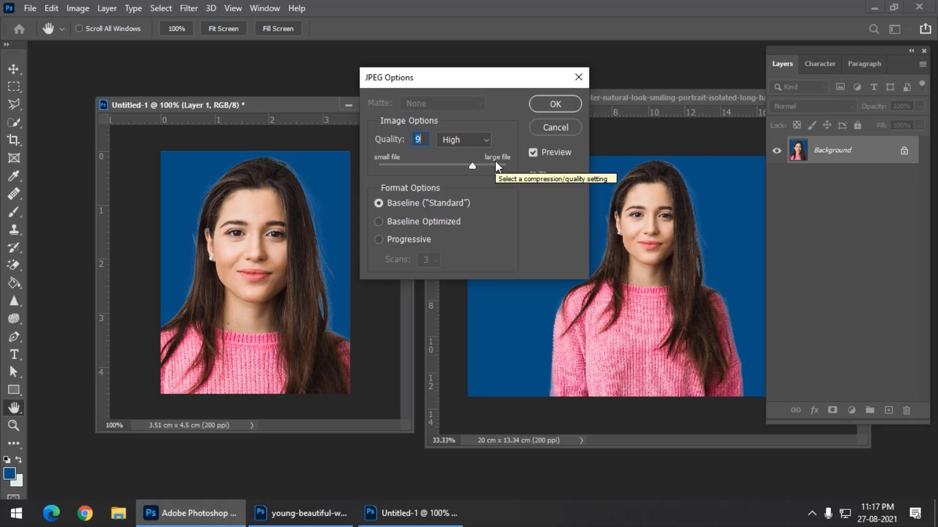
drag(471, 166, 517, 168)
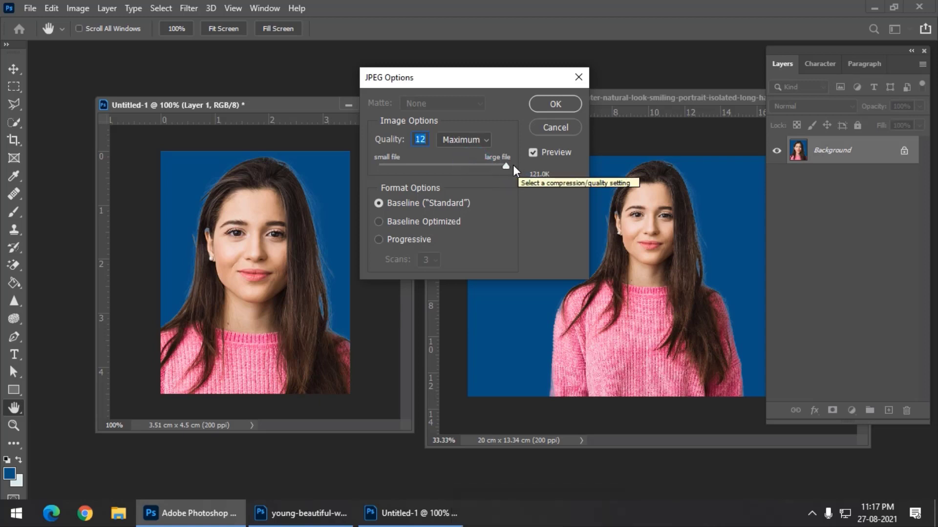
click(556, 105)
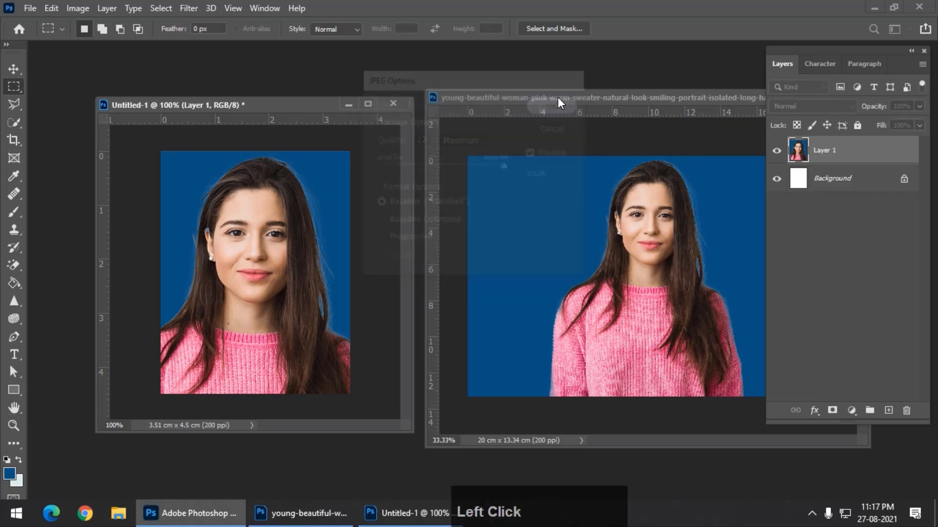
View the saved Pass1 image from the desktop in the photo viewer, close it and return to Photoshop.
click(877, 6)
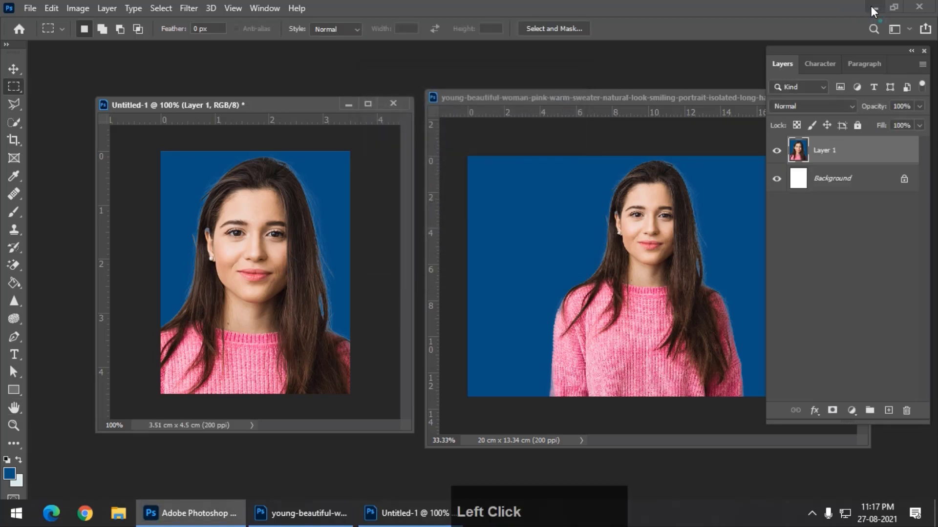
double_click(226, 370)
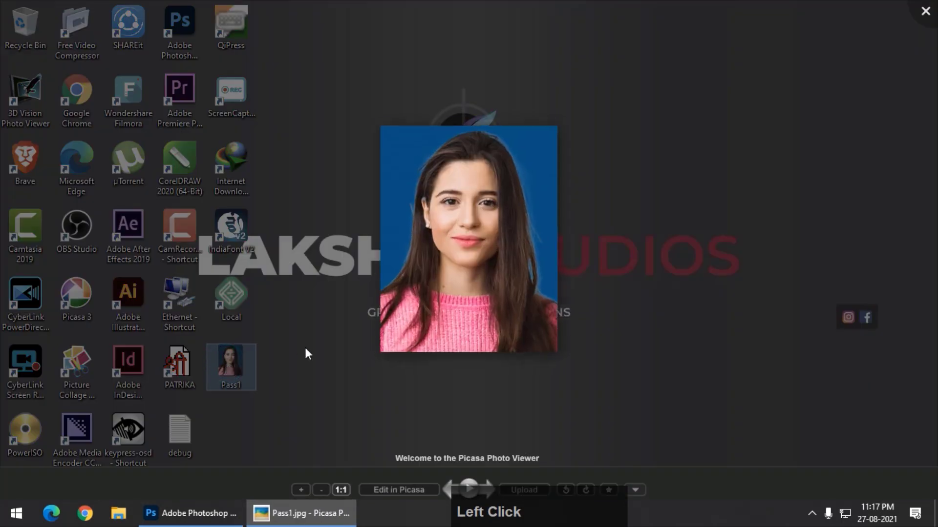
click(932, 12)
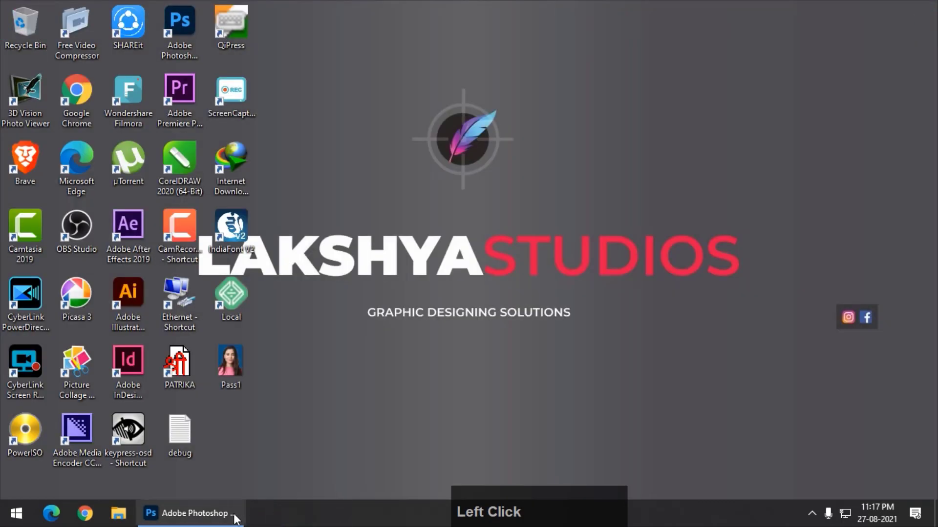
click(235, 514)
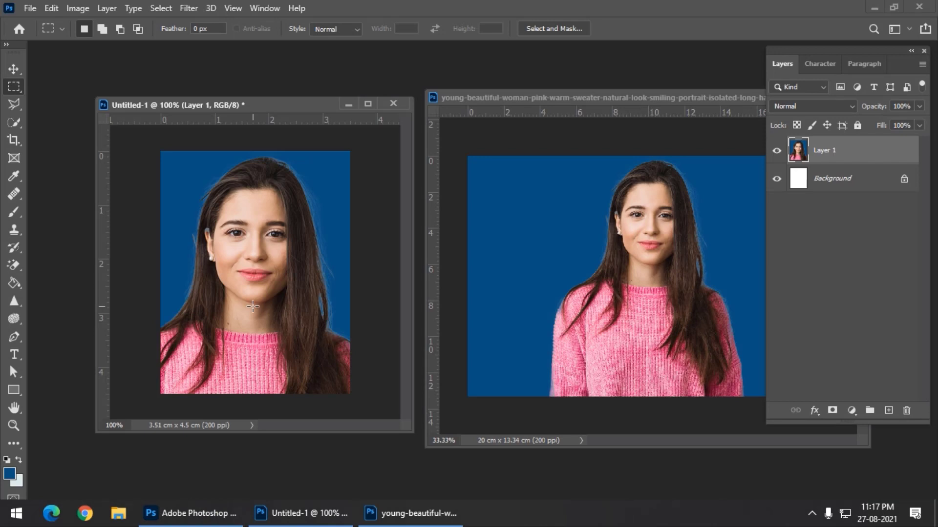
Start a new document and set its size to 6 inches wide by 4 inches high.
drag(248, 106, 617, 71)
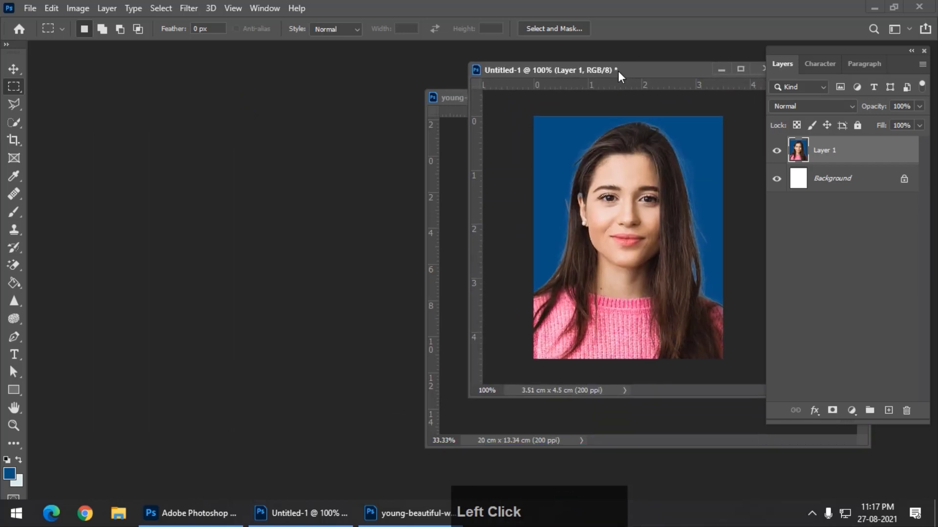
drag(555, 67, 569, 66)
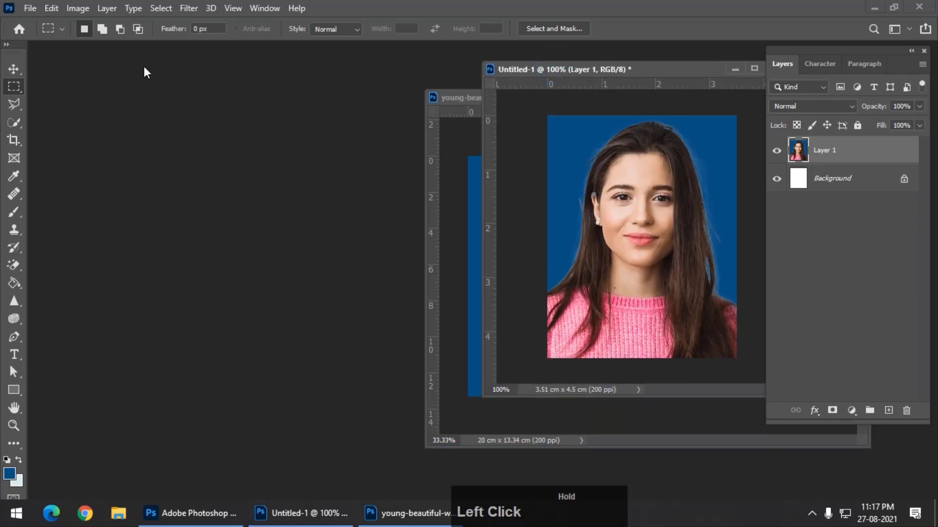
click(28, 8)
click(39, 19)
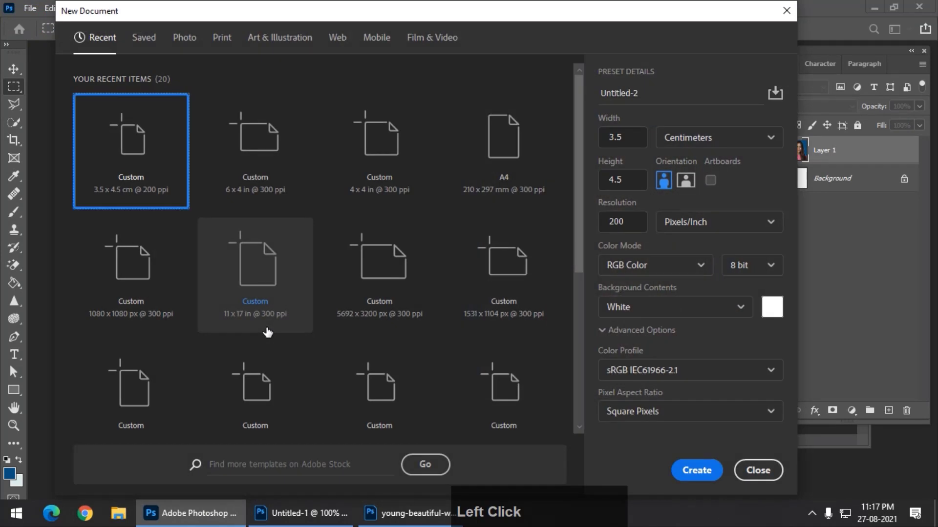
click(698, 138)
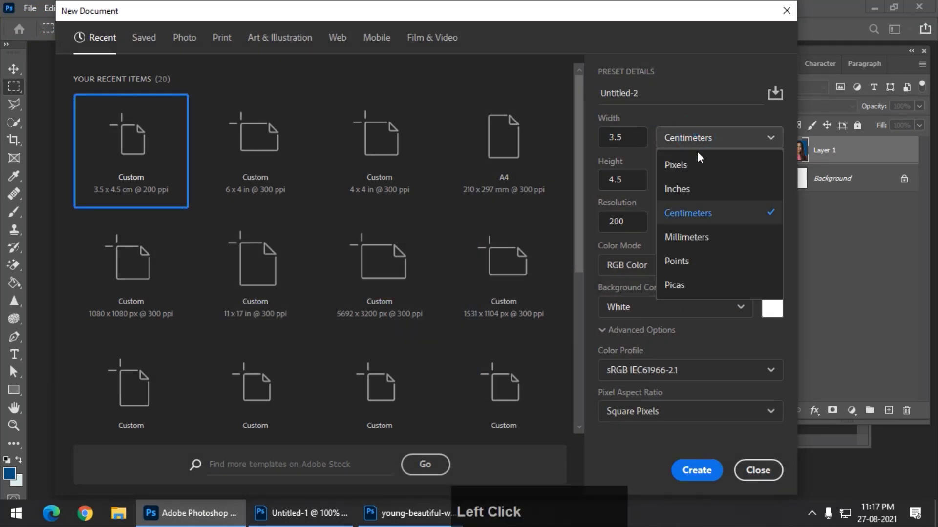
click(676, 189)
drag(637, 143, 581, 148)
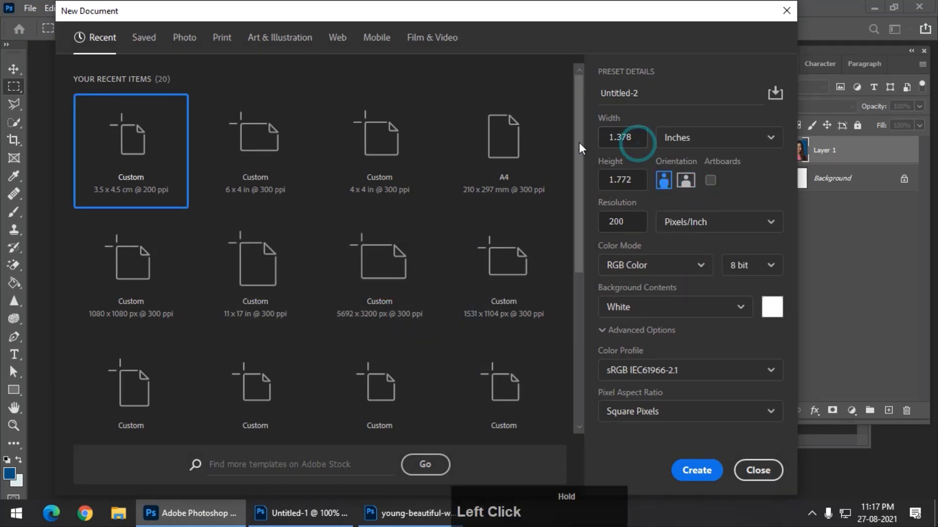
click(611, 137)
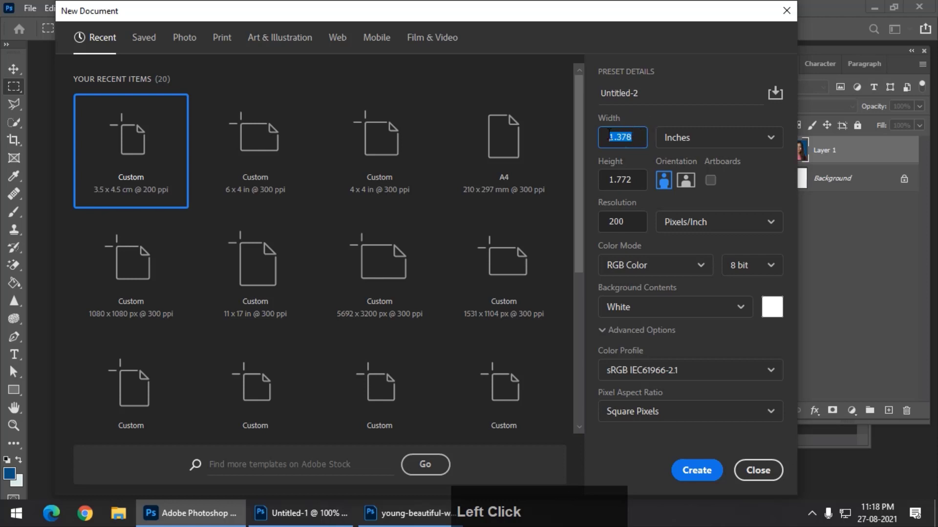
text(6)
key(Tab)
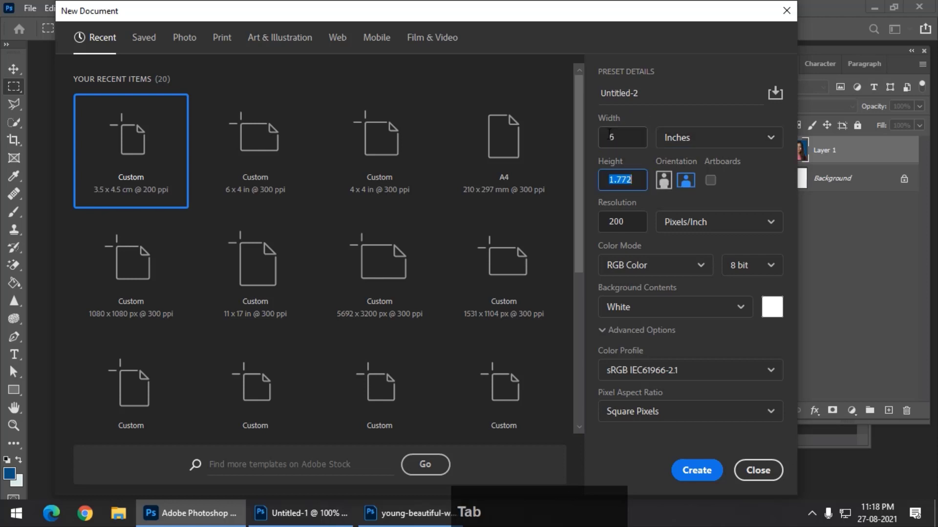
text(4)
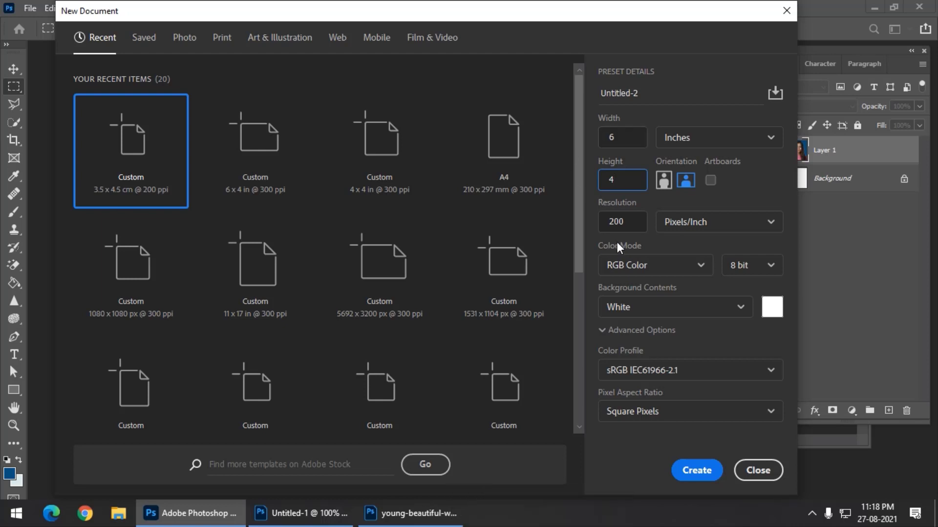
Set the new document's resolution to 300 pixels/inch and create it.
drag(615, 222, 606, 228)
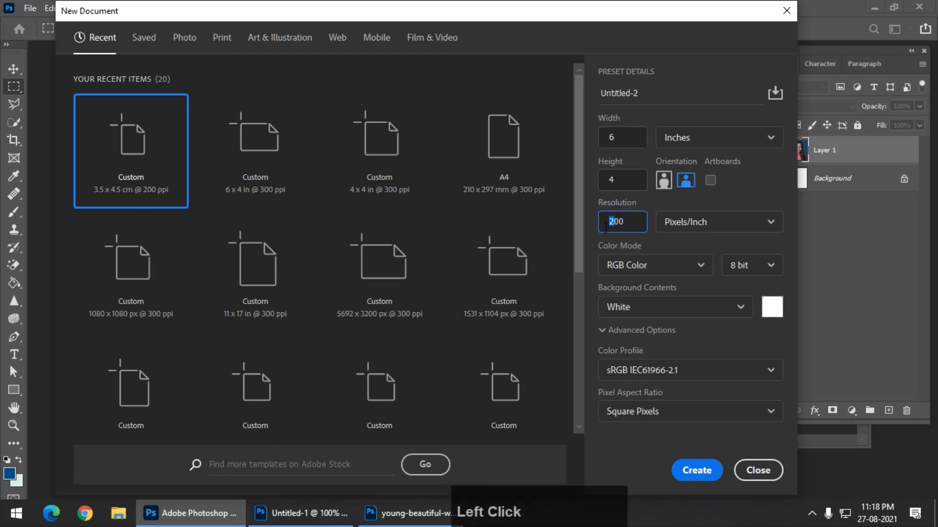
text(3)
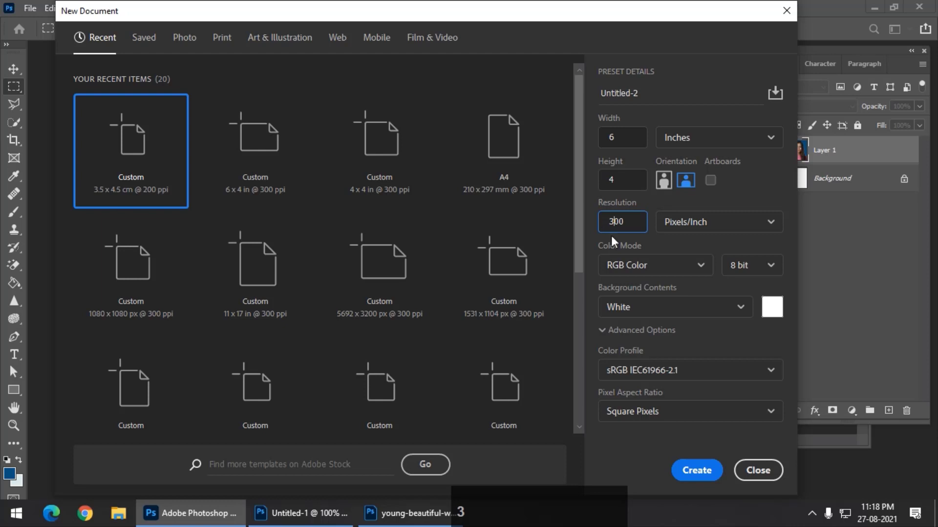
click(624, 220)
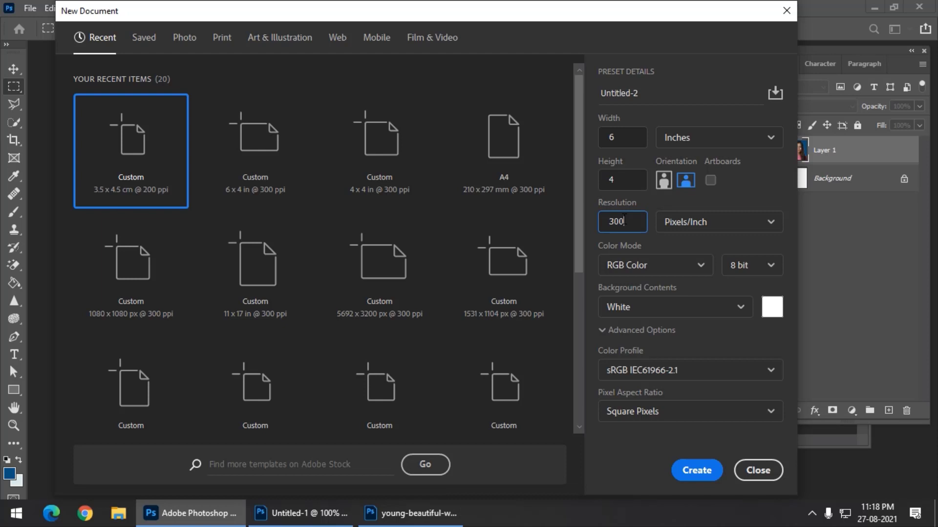
click(693, 472)
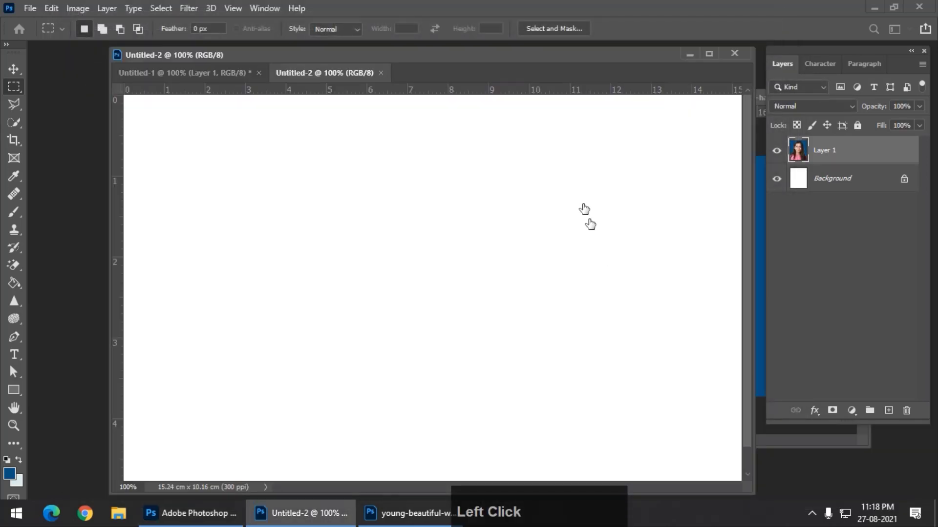
Float the blank 6 x 4 inch document in its own window and move the passport photo's window aside.
drag(328, 73, 112, 133)
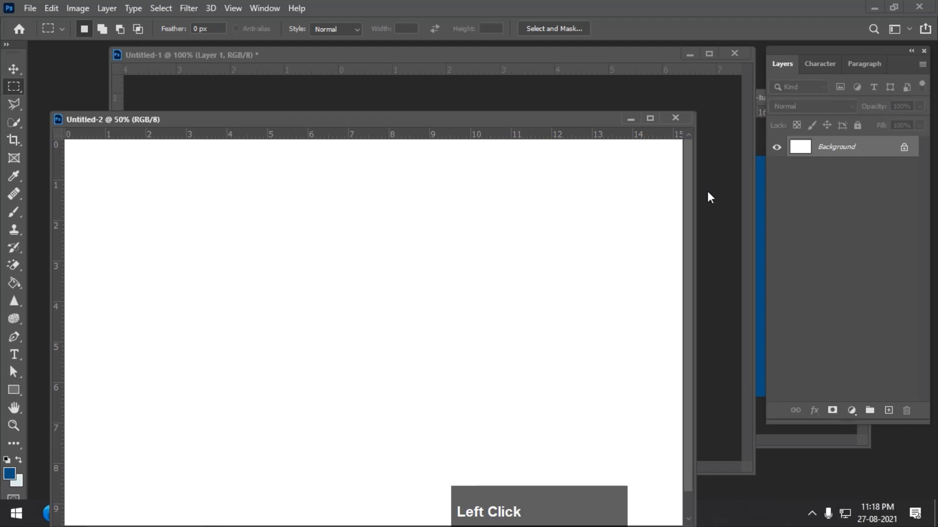
click(759, 222)
click(490, 61)
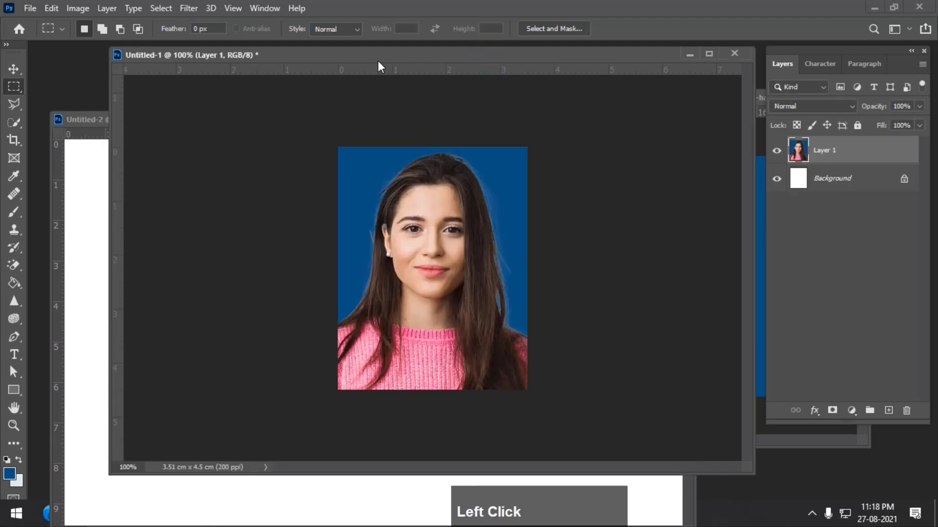
drag(379, 61, 705, 106)
Bring the whole passport photo into view with the Move tool active and merge Layer 1 with the Background.
click(14, 69)
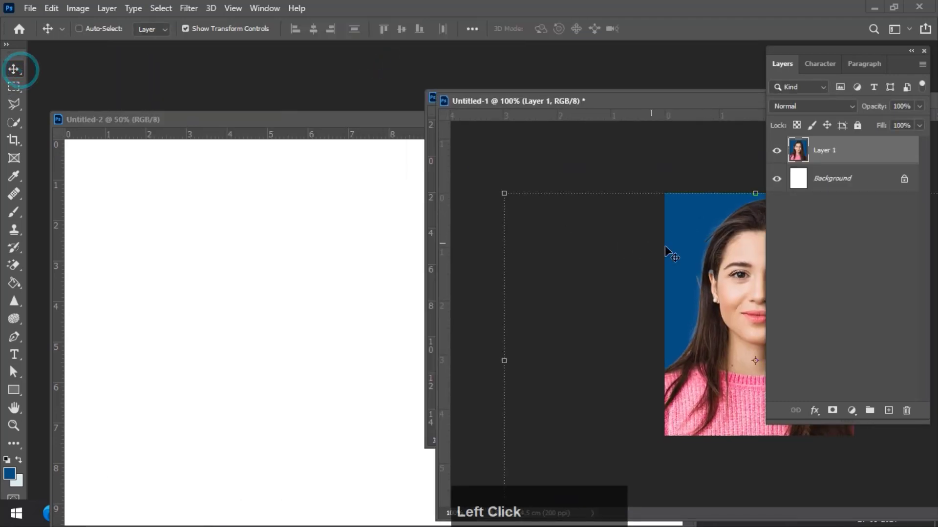
drag(634, 106, 382, 65)
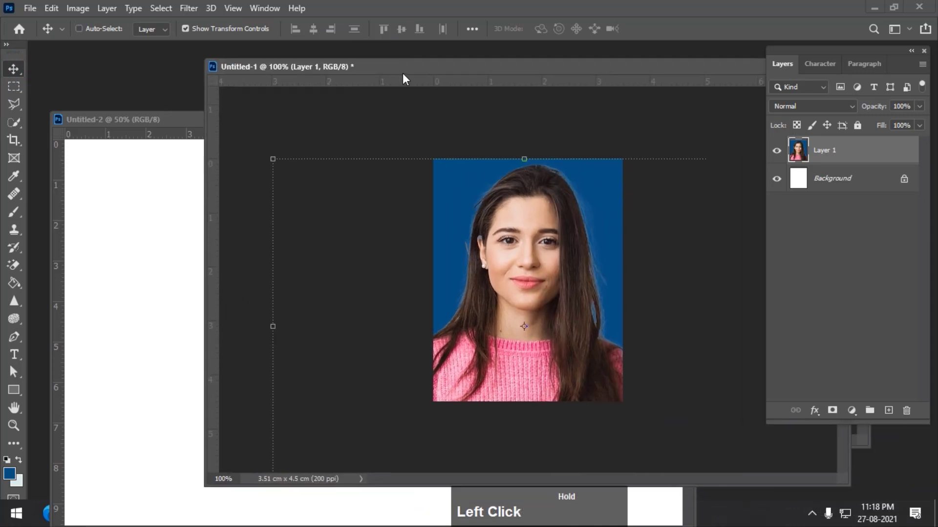
ctrl+click(860, 184)
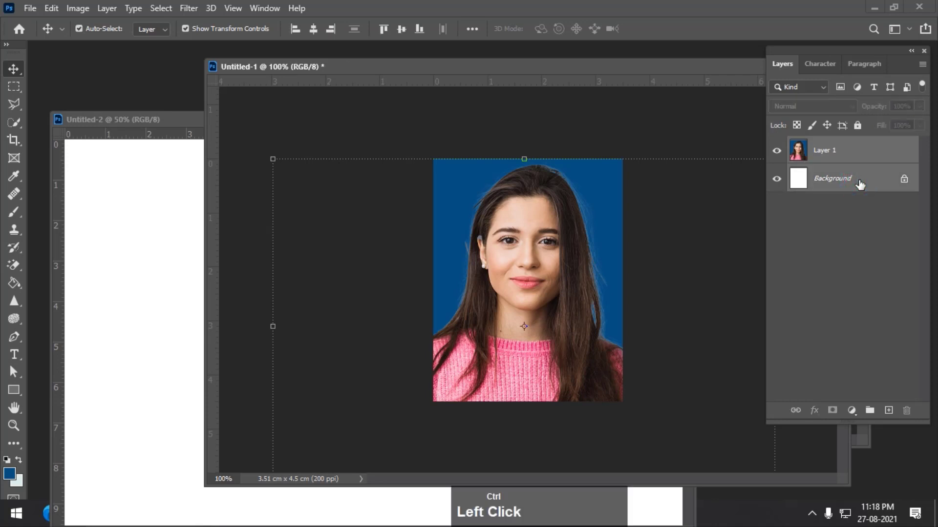
key(ctrl+e)
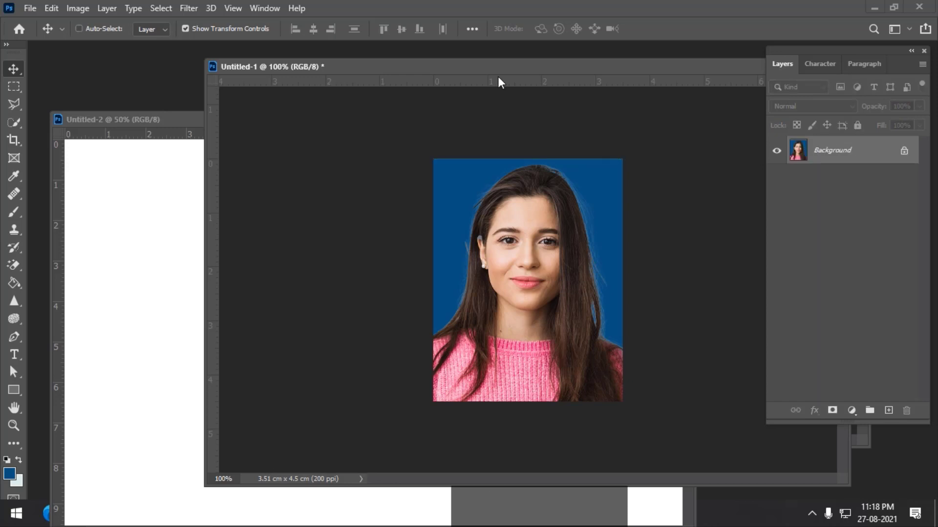
Copy the passport photo into the blank 6 x 4 inch document as a new layer.
drag(473, 68, 716, 51)
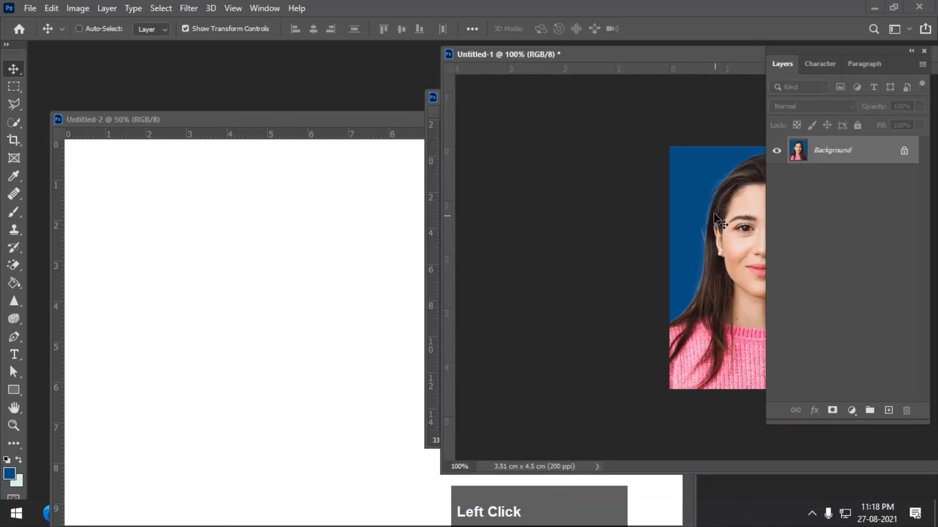
drag(731, 199, 299, 274)
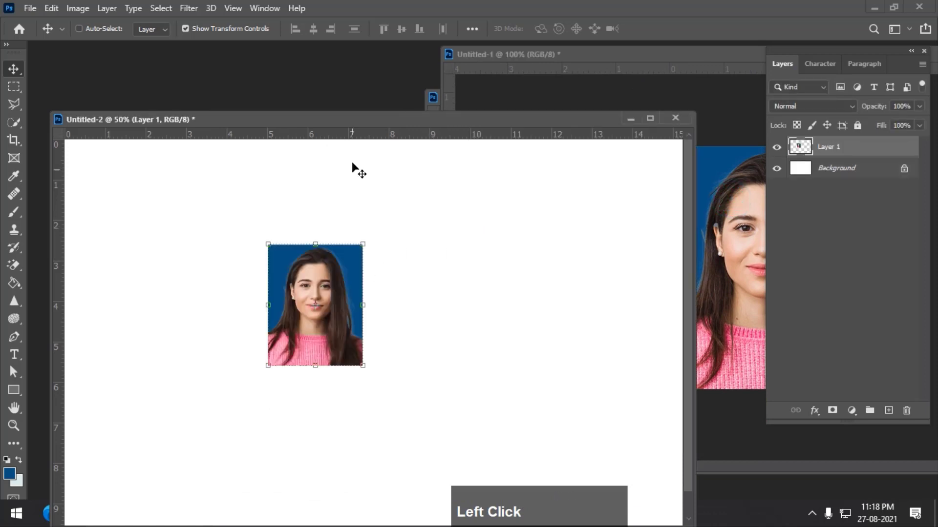
drag(342, 122, 390, 98)
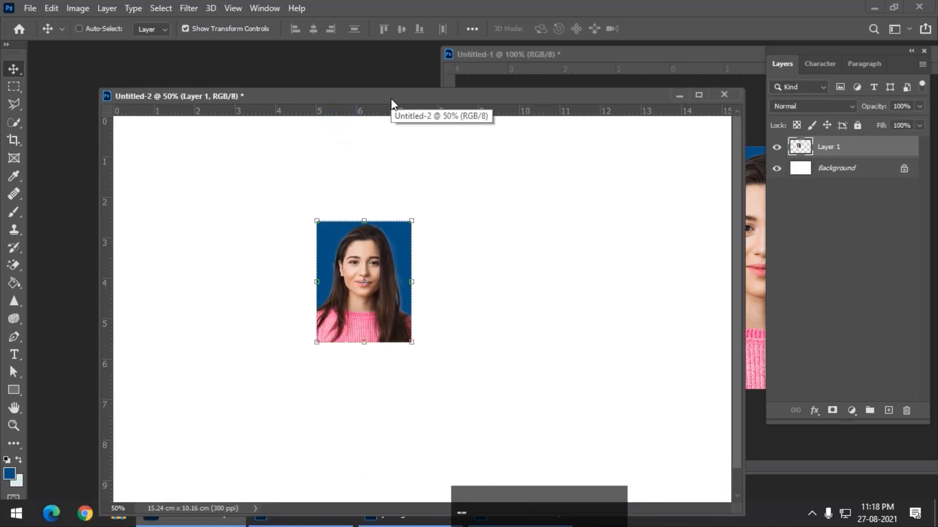
Place the photo in the sheet's upper-left corner, leaving a narrow white margin at its top and left edges.
click(356, 106)
key(ctrl+minus)
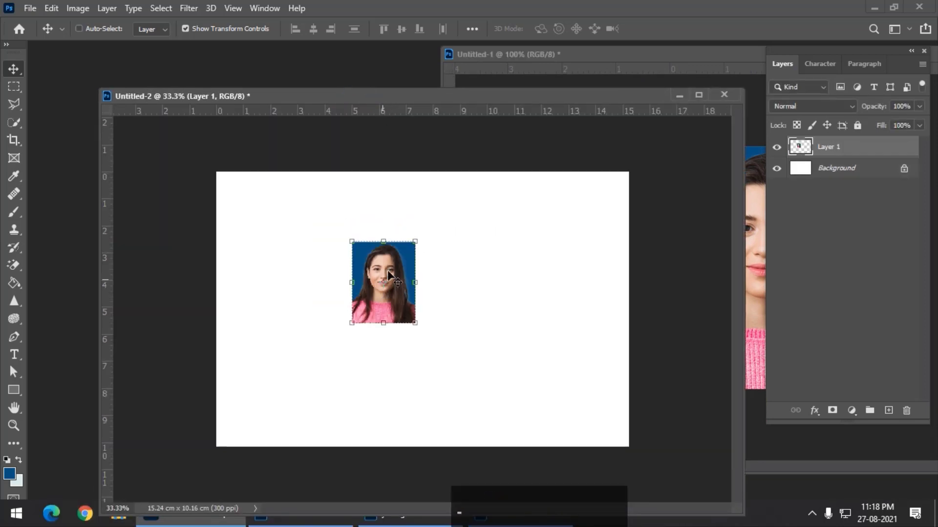
drag(391, 260, 266, 199)
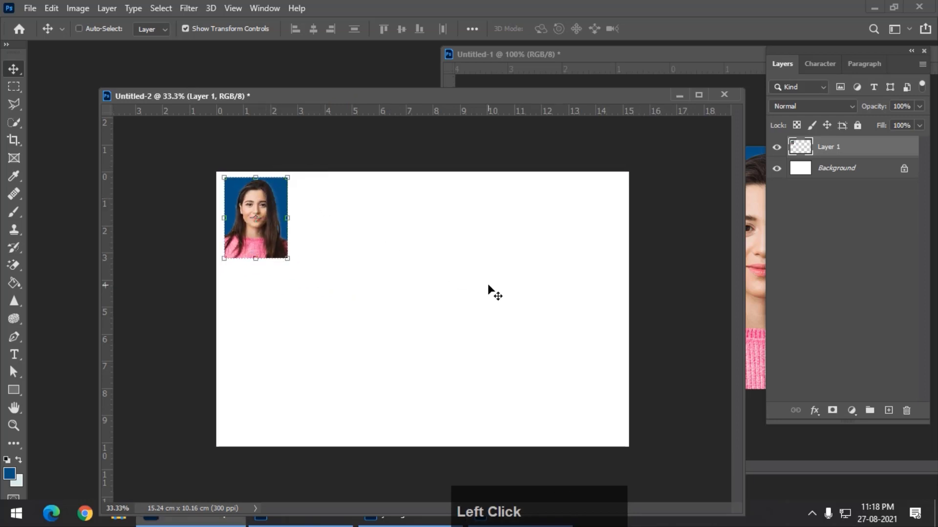
key(Up)
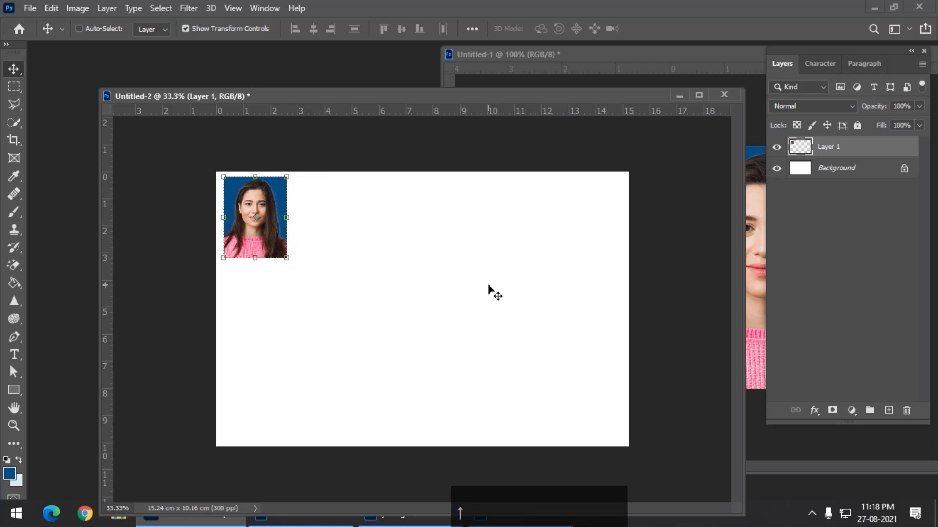
right_click(874, 147)
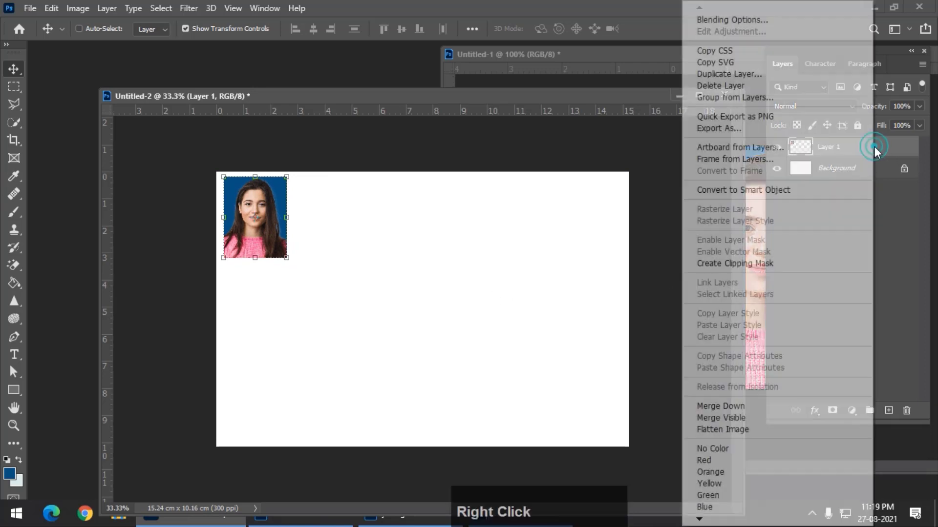
click(545, 97)
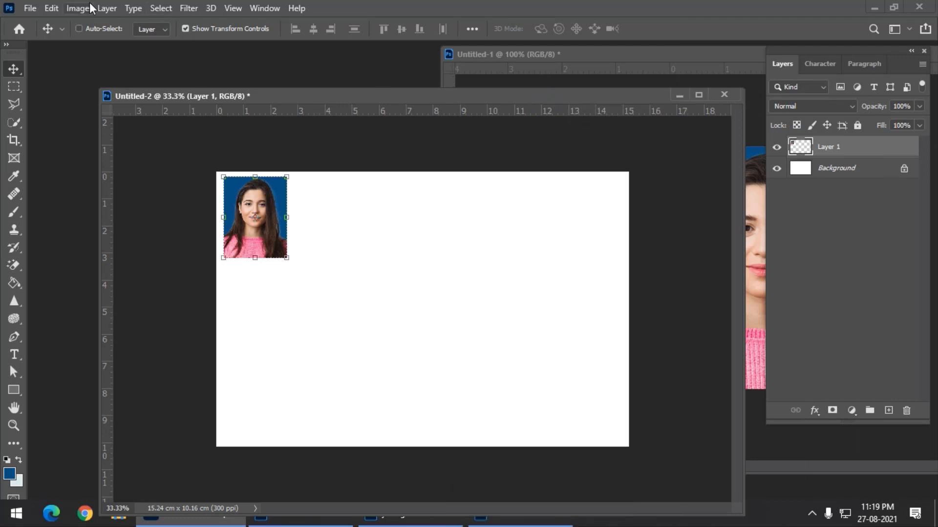
click(106, 8)
mouse_move(146, 20)
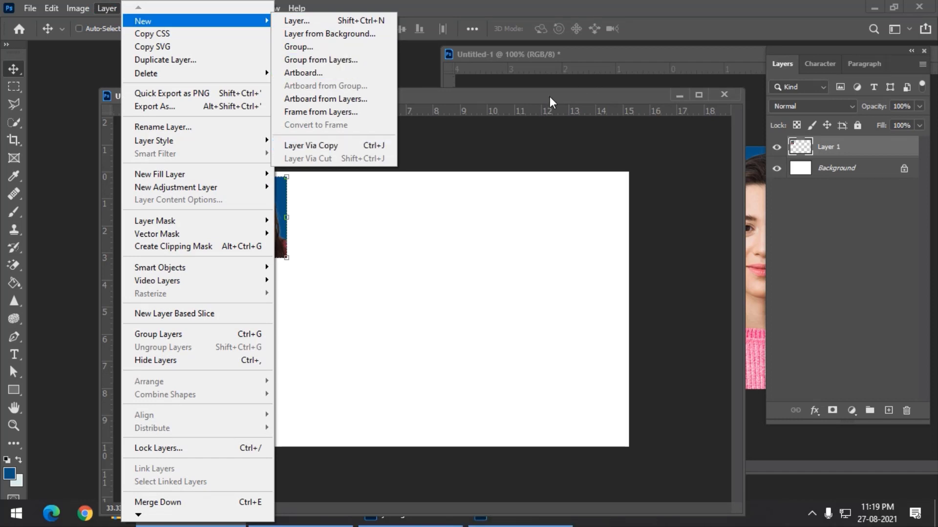
click(337, 147)
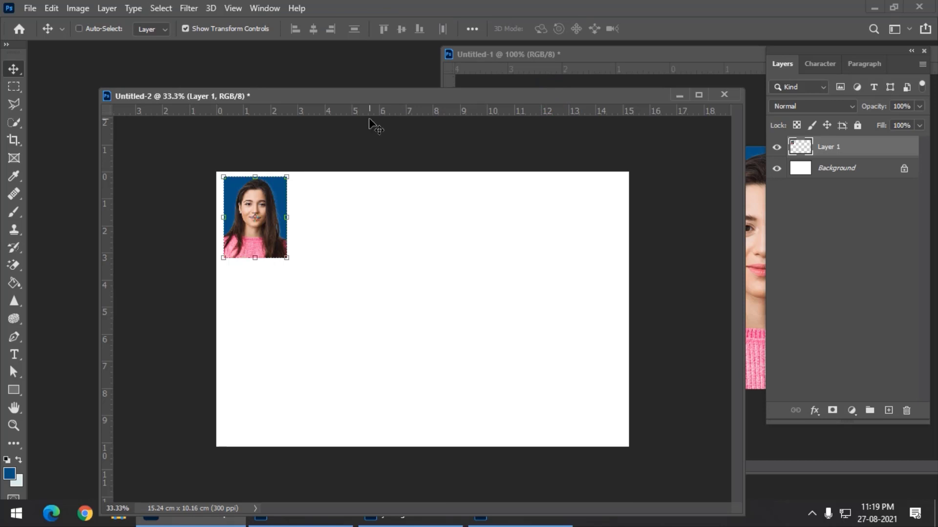
Duplicate the photo beside the original, and repeat with the pair of layers to form a top row of six photos.
key(alt)
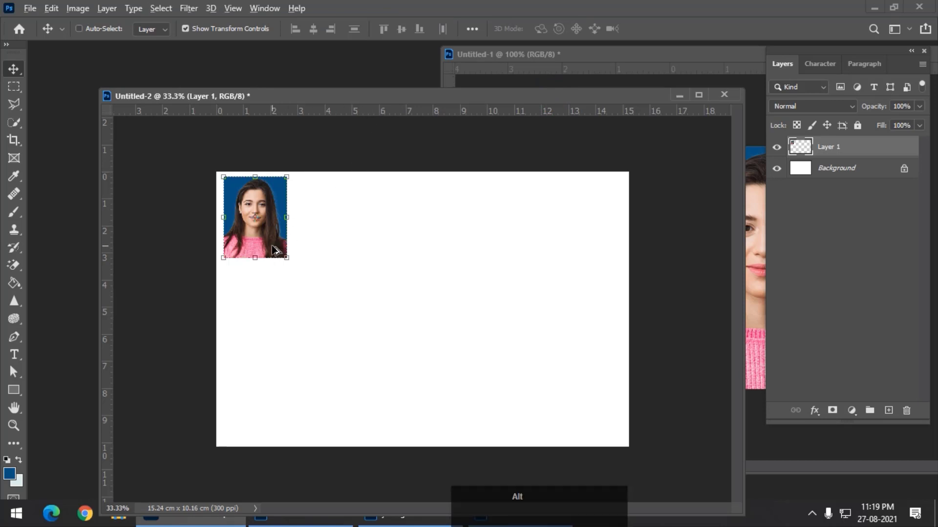
drag(275, 251, 349, 247)
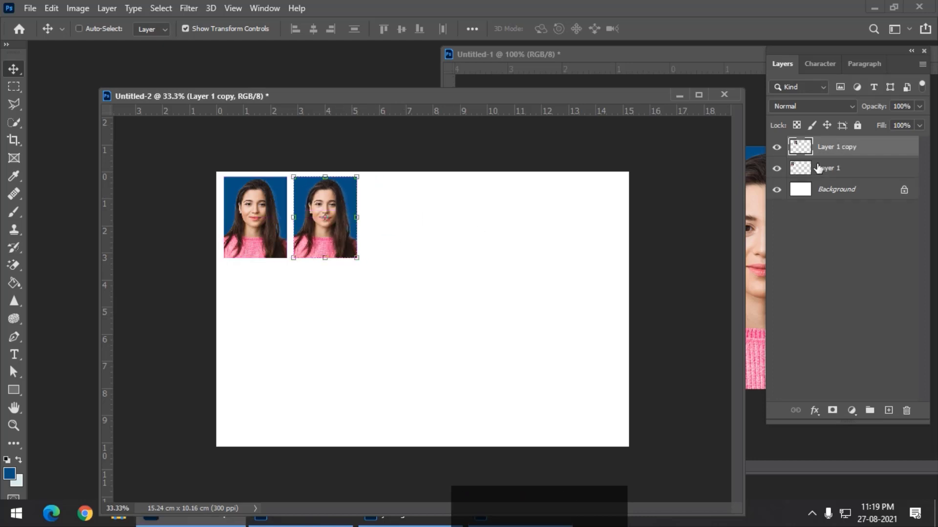
key(ctrl)
ctrl+click(881, 170)
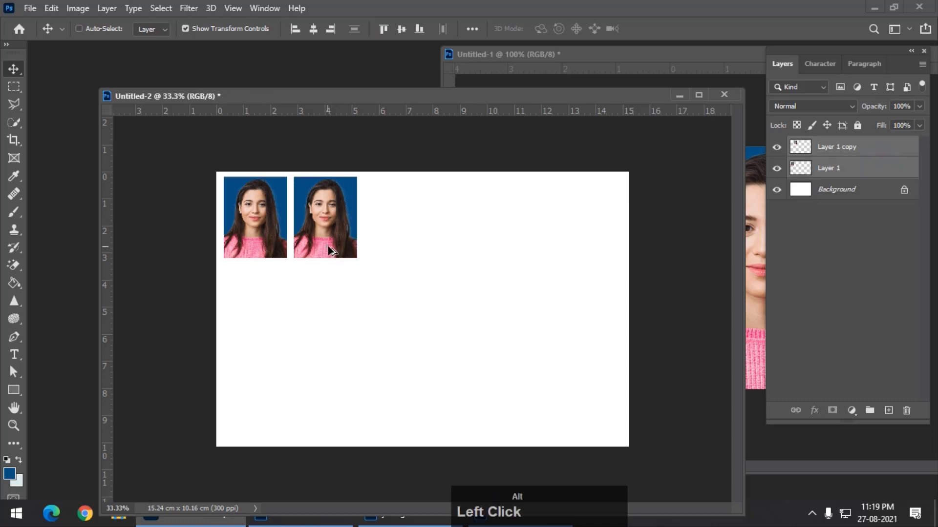
drag(327, 245, 592, 236)
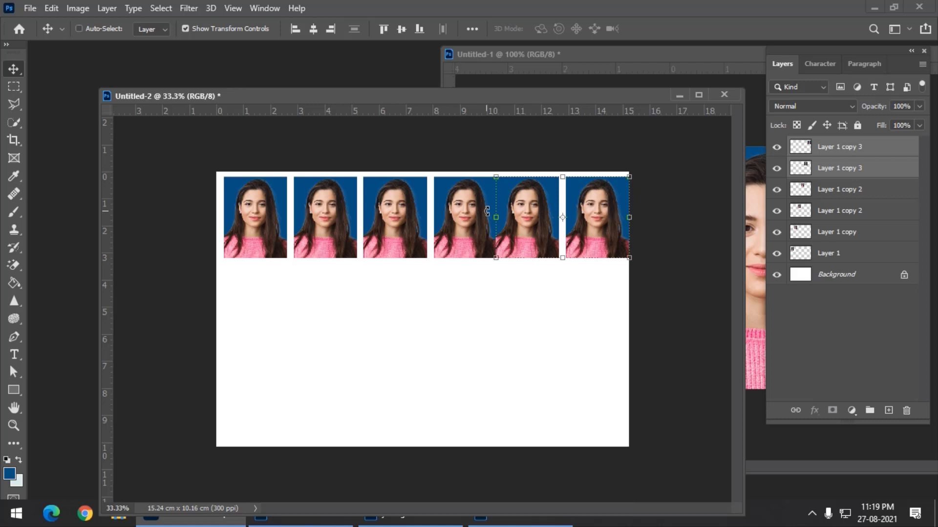
Select all six photo layers without the Background and distribute them evenly in the horizontal direction.
key(ctrl)
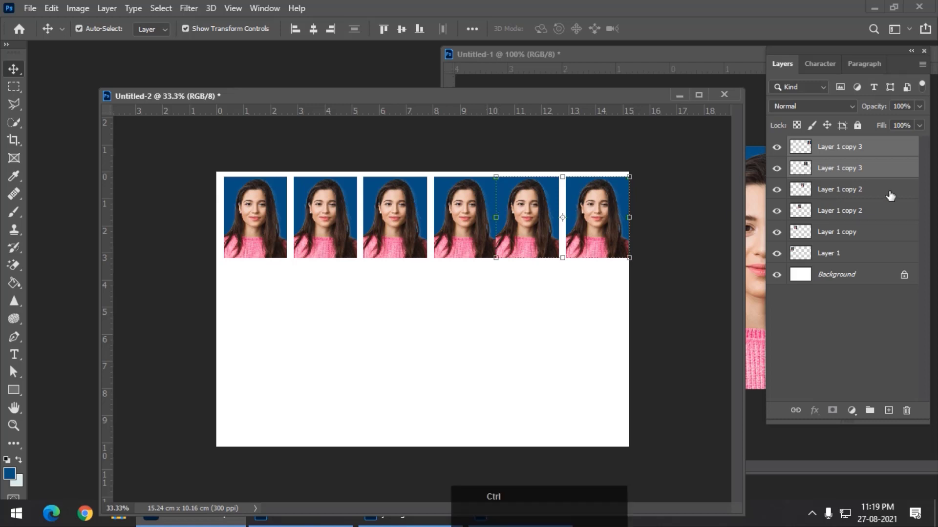
ctrl+click(890, 194)
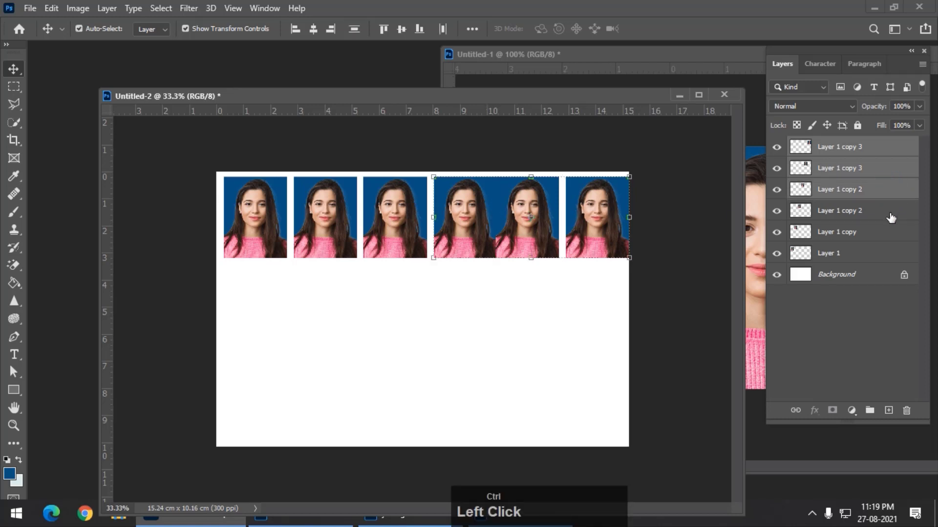
click(898, 250)
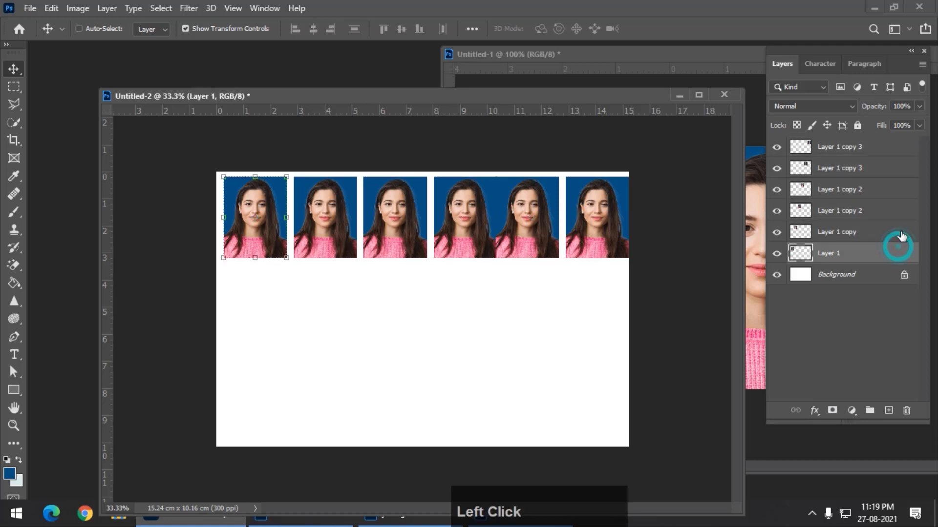
click(893, 146)
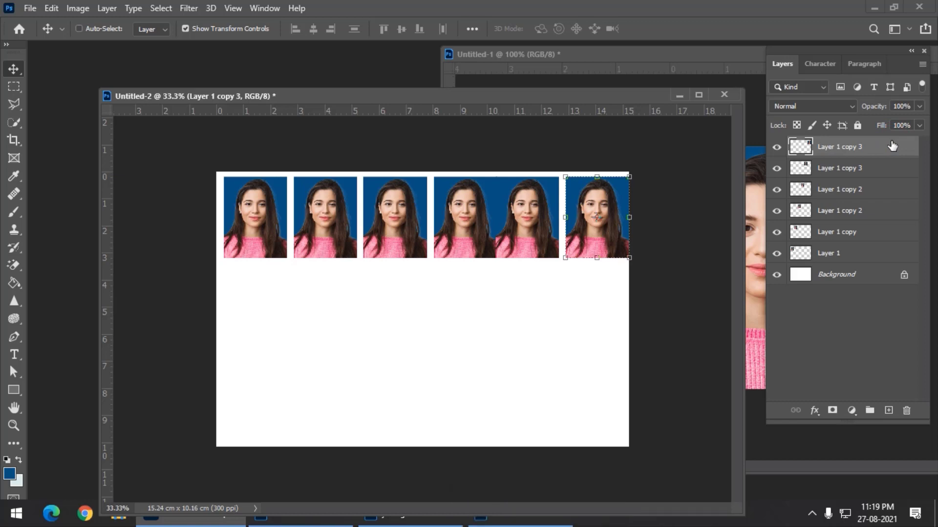
key(shift)
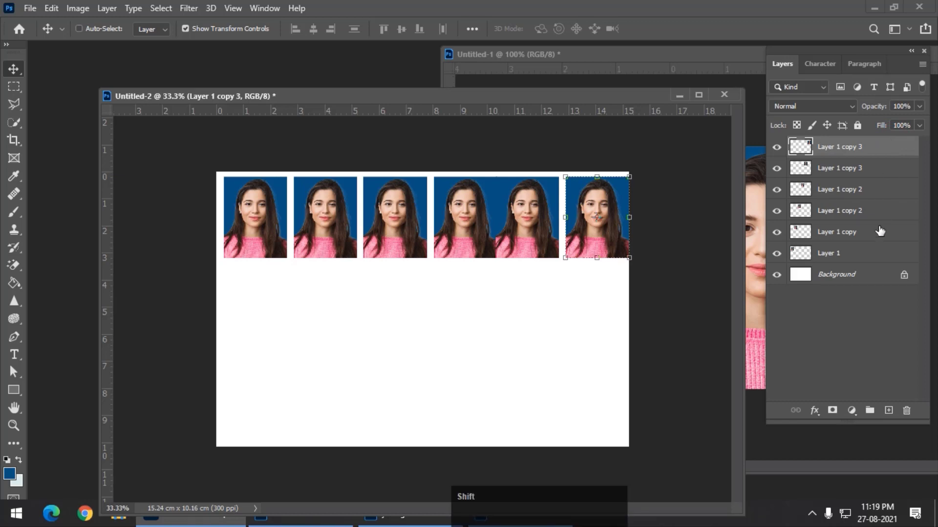
shift+click(869, 256)
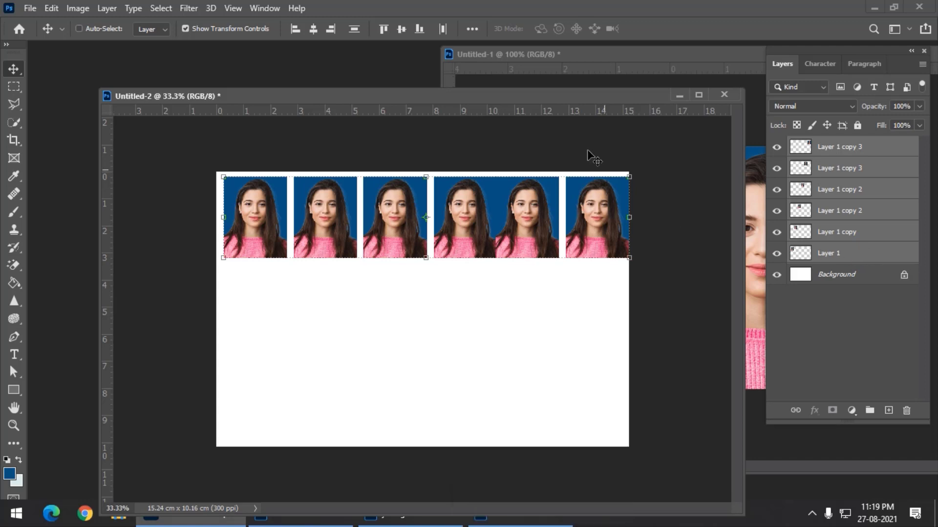
click(442, 29)
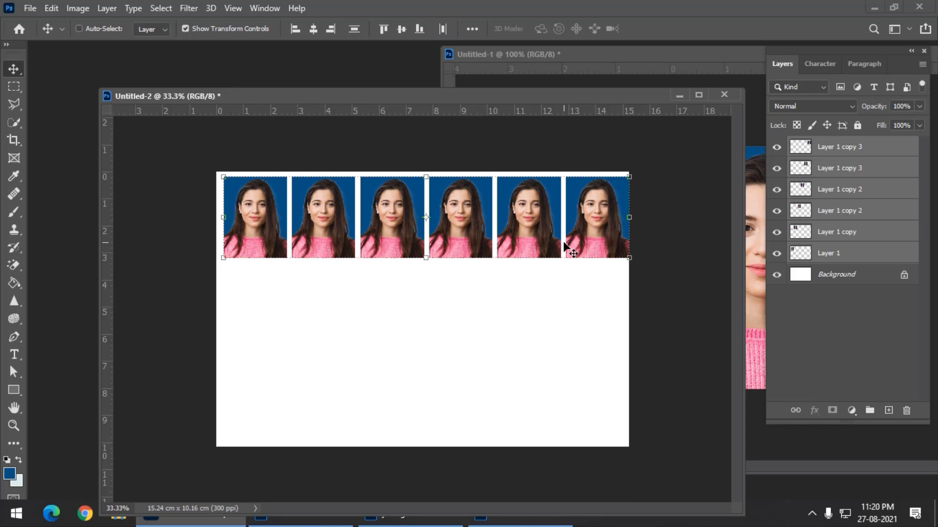
Nudge the row of six photos slightly left to even out the sheet's side margins.
key(Left)
key(Left)
key(Left)
key(Left)
key(Left)
key(Left)
key(Left)
key(Left)
key(Left)
key(Left)
key(Left)
key(Left)
key(Left)
key(Left)
key(Left)
key(Left)
key(Left)
key(Left)
key(Left)
key(Left)
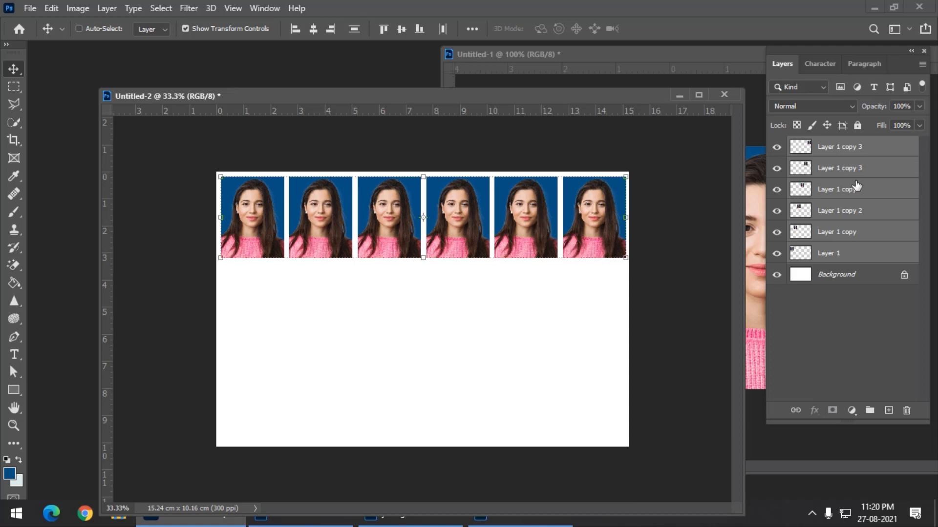
Duplicate the row of six photos downward twice to make three rows, nudging the second row up to narrow the gap.
key(alt)
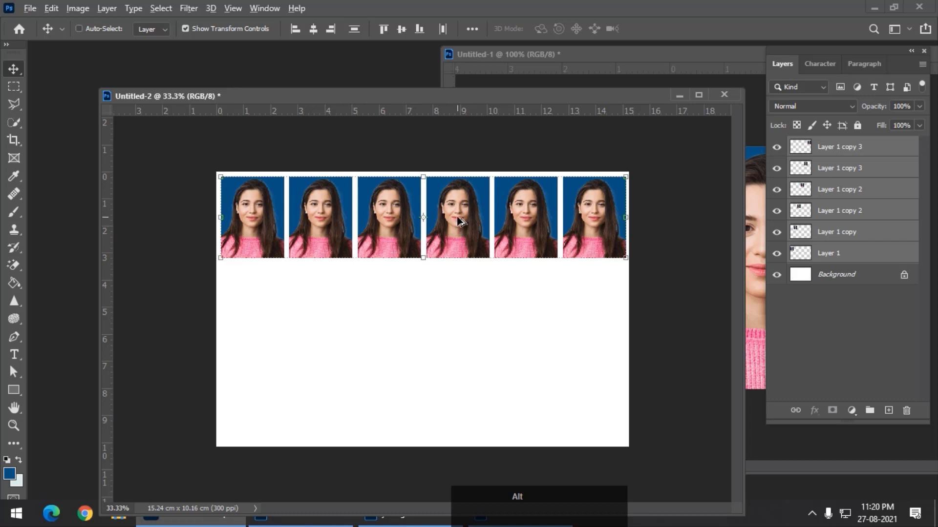
drag(459, 222, 459, 306)
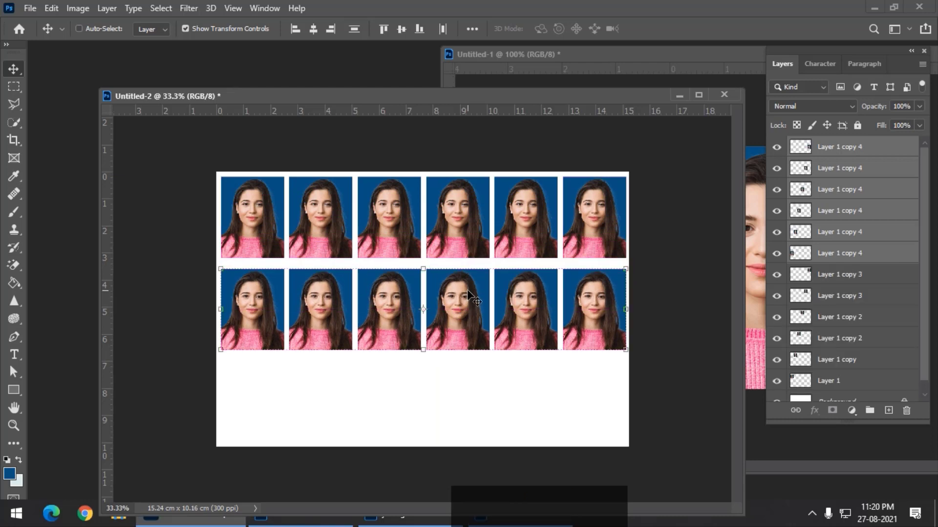
key(Up)
key(Up)
key(Up)
key(Up)
key(Up)
key(Up)
key(Up)
key(Up)
key(Up)
key(Up)
key(Up)
key(Up)
key(Up)
key(Up)
key(Up)
key(Up)
key(Up)
key(Up)
key(Up)
key(Up)
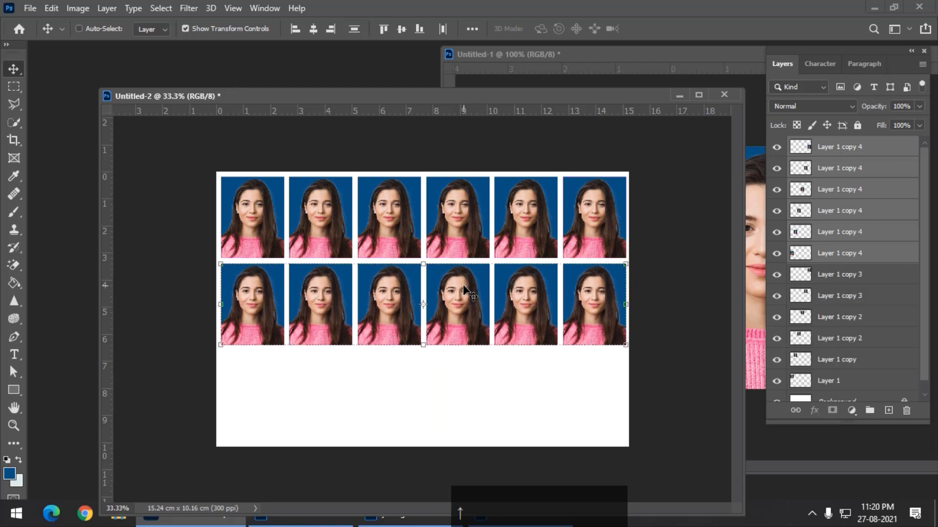
drag(401, 300, 406, 368)
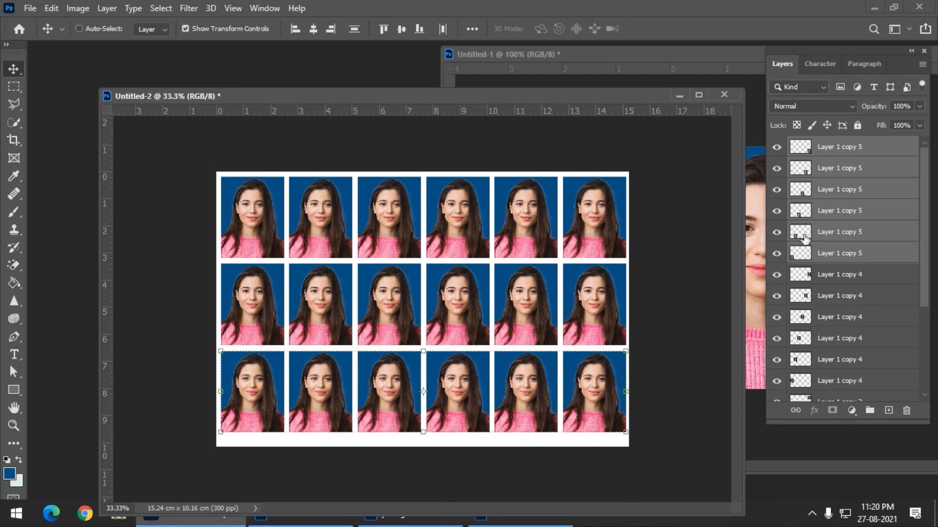
Select all the photo layers and nudge the three rows down to balance the sheet's top and bottom margins.
click(884, 146)
drag(922, 184, 931, 371)
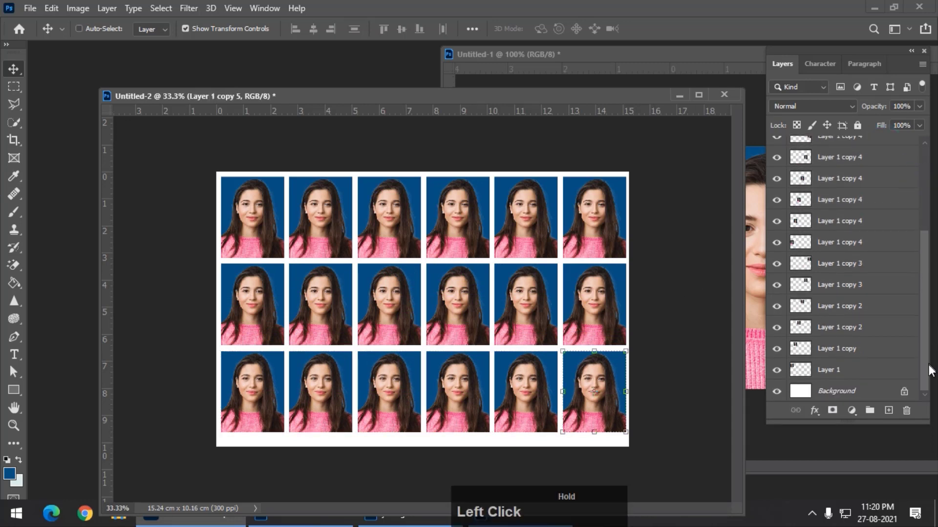
shift+click(869, 371)
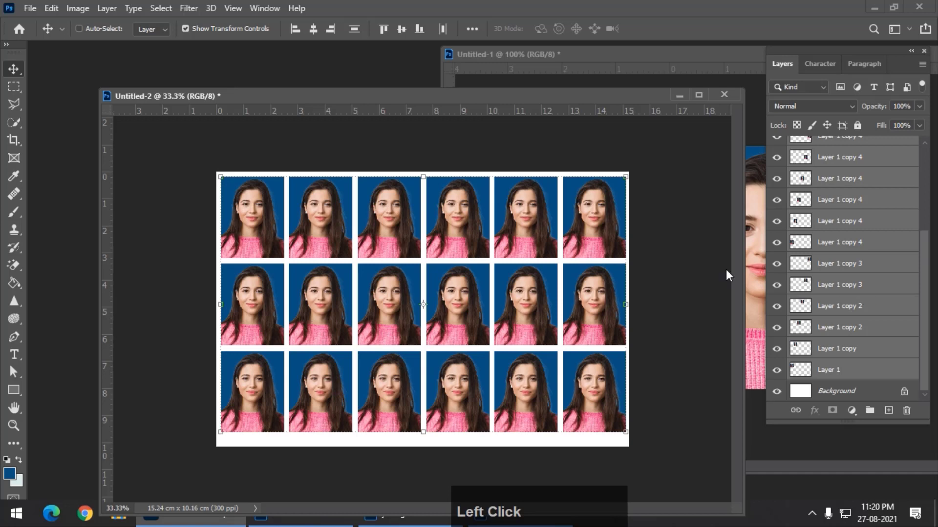
key(Down)
key(Down)
key(Down)
key(Down)
key(Down)
key(Down)
key(Down)
key(Down)
key(Down)
key(Down)
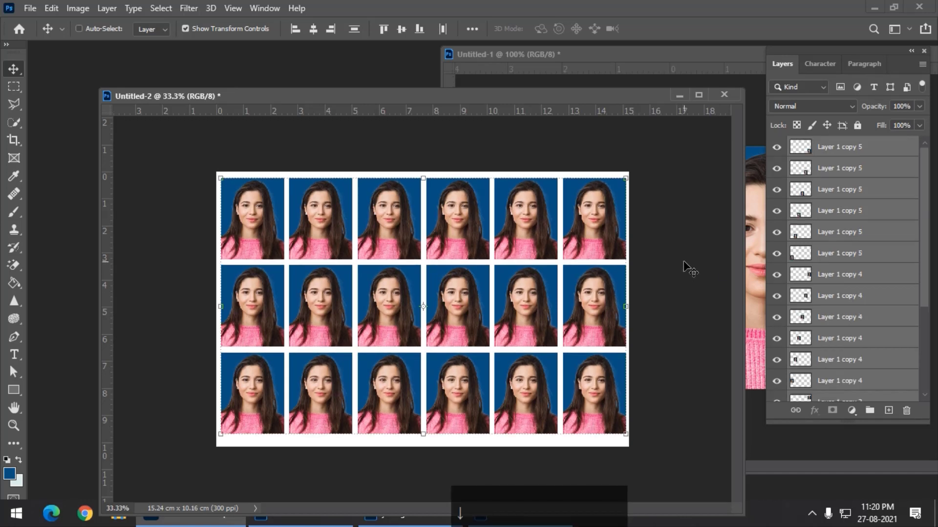
key(Down)
key(Down)
key(Down)
key(Down)
key(Down)
key(Down)
key(Down)
key(Down)
key(Down)
key(Down)
key(Down)
key(Down)
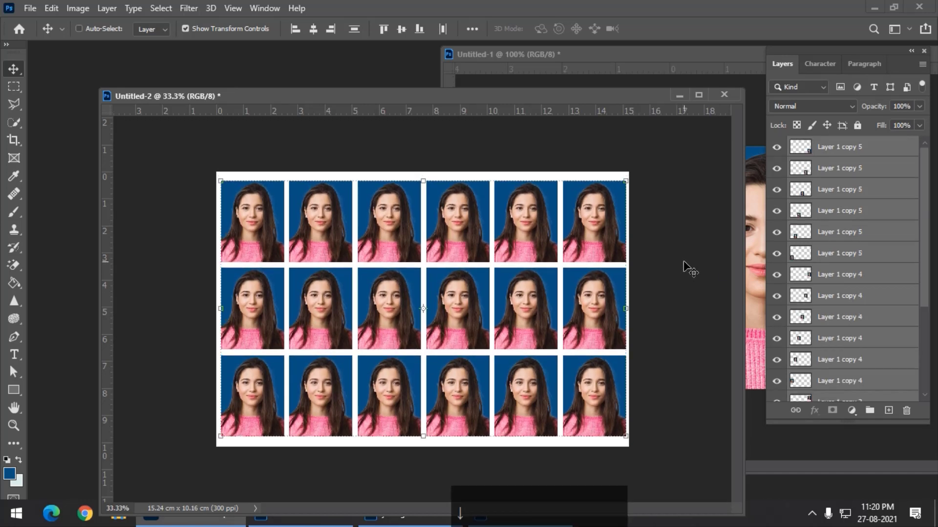
Save the finished photo sheet to the Desktop as a JPEG named Pass 6x4, at Maximum quality 12 with the Baseline ("Standard") format.
key(ctrl+plus)
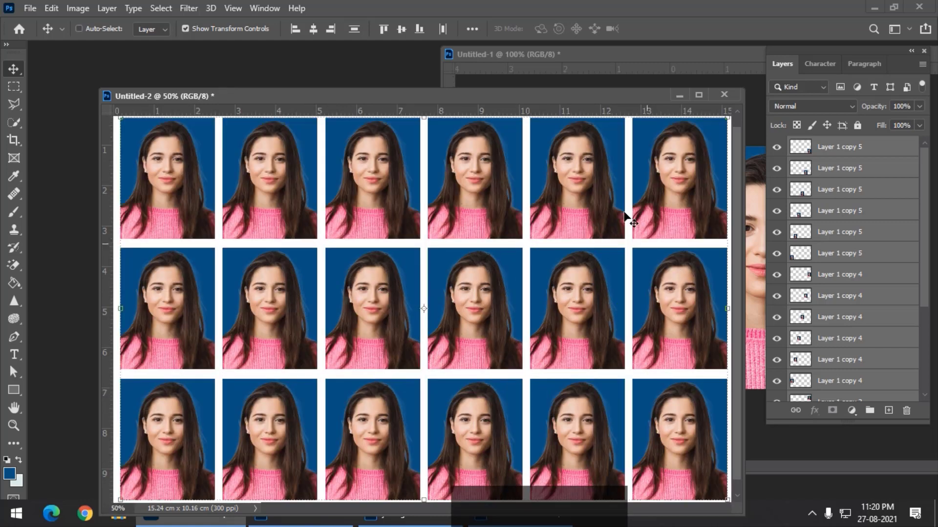
drag(440, 95, 380, 71)
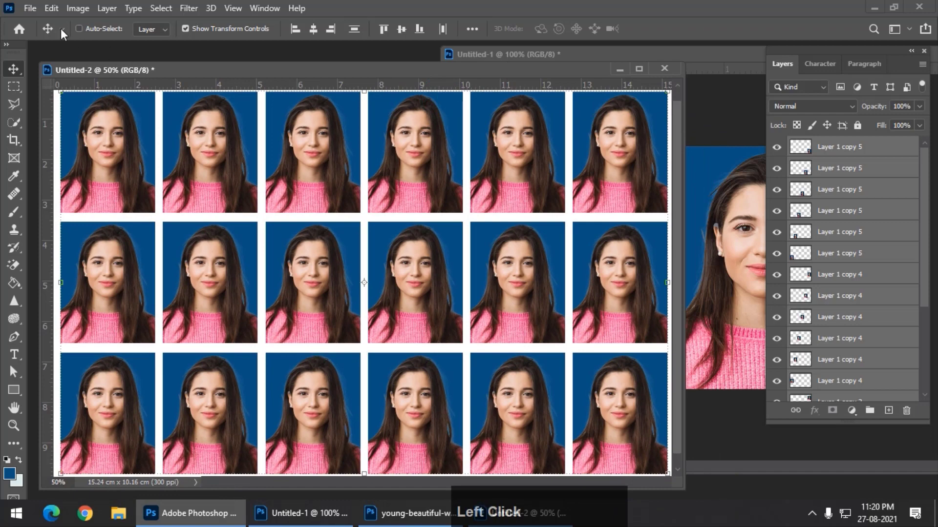
click(30, 9)
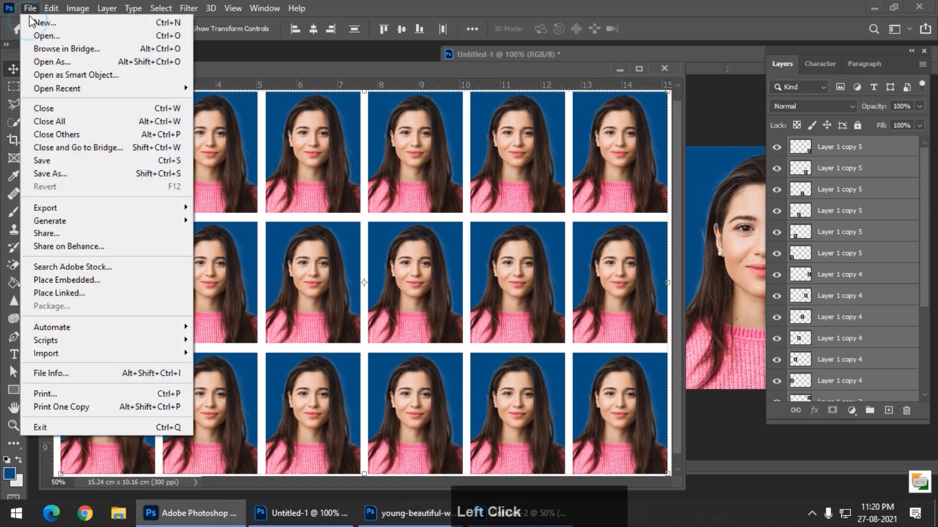
click(91, 174)
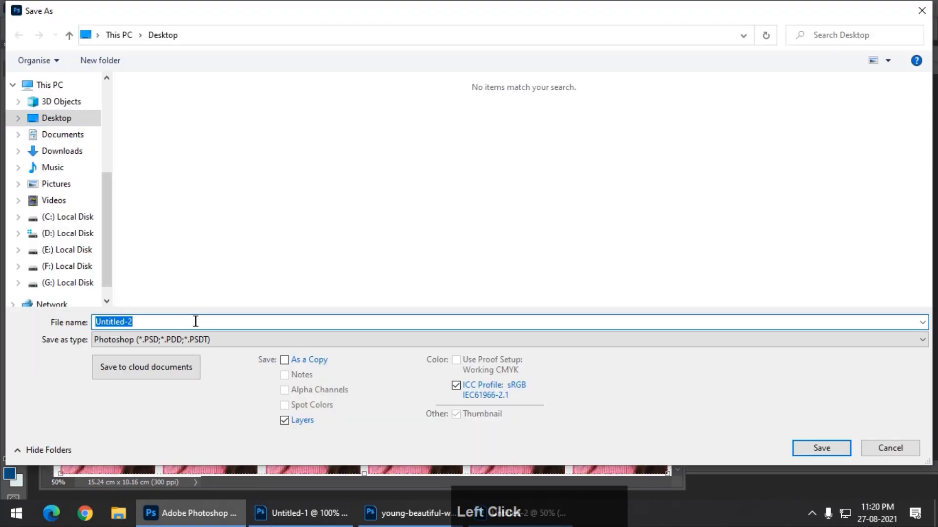
click(199, 342)
click(150, 203)
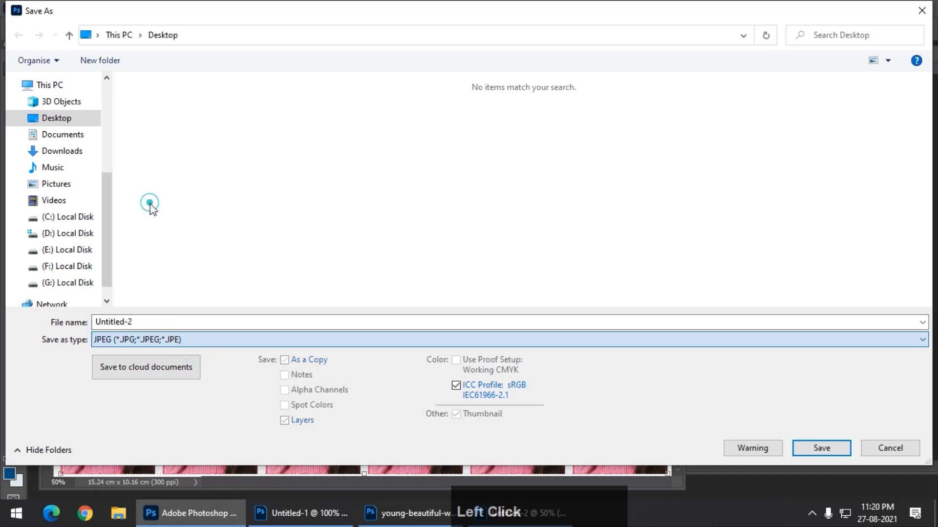
click(162, 322)
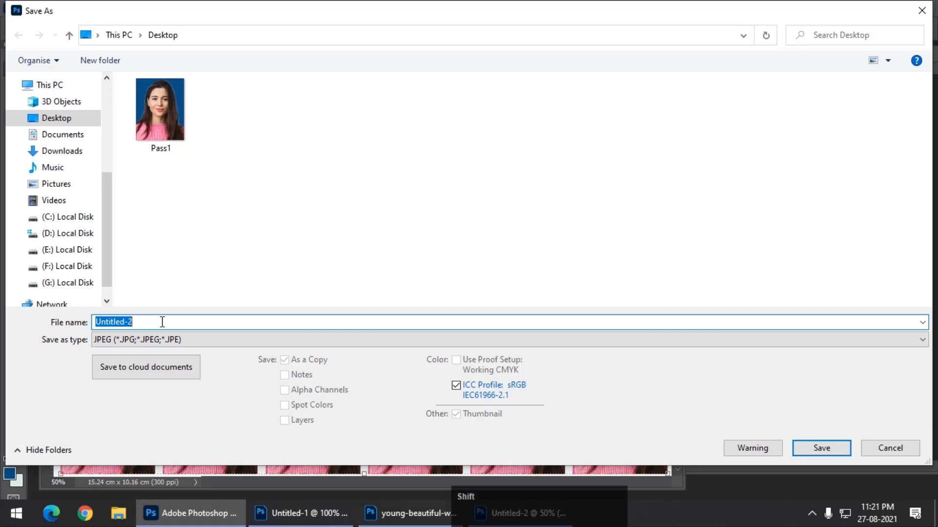
text(Pass 6)
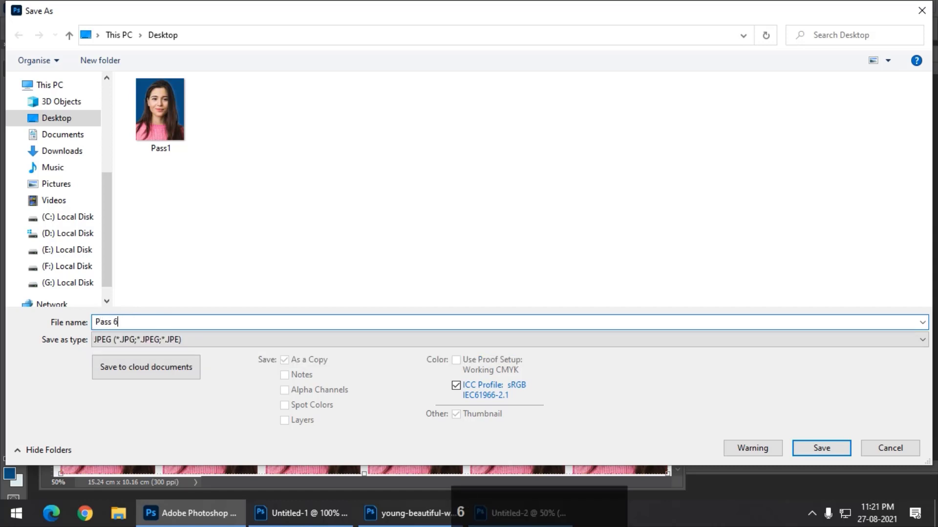
text(x4)
click(811, 450)
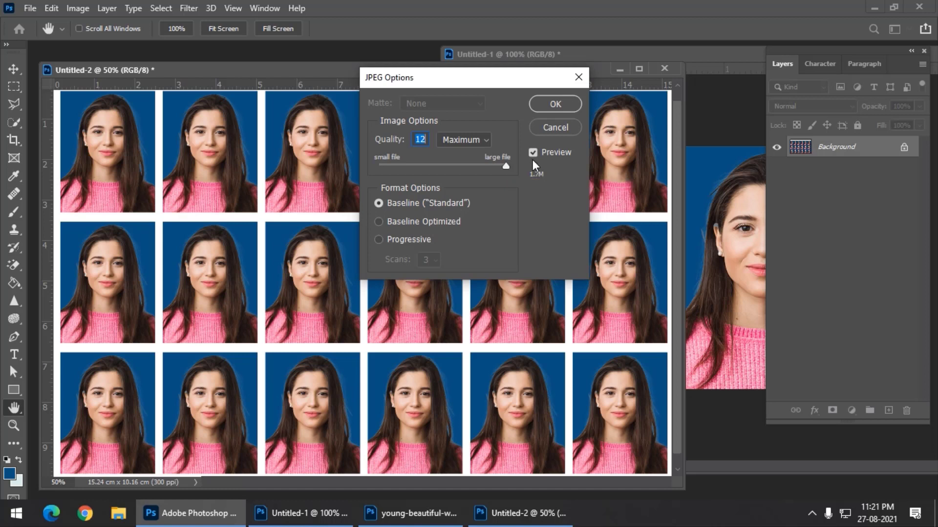
click(555, 104)
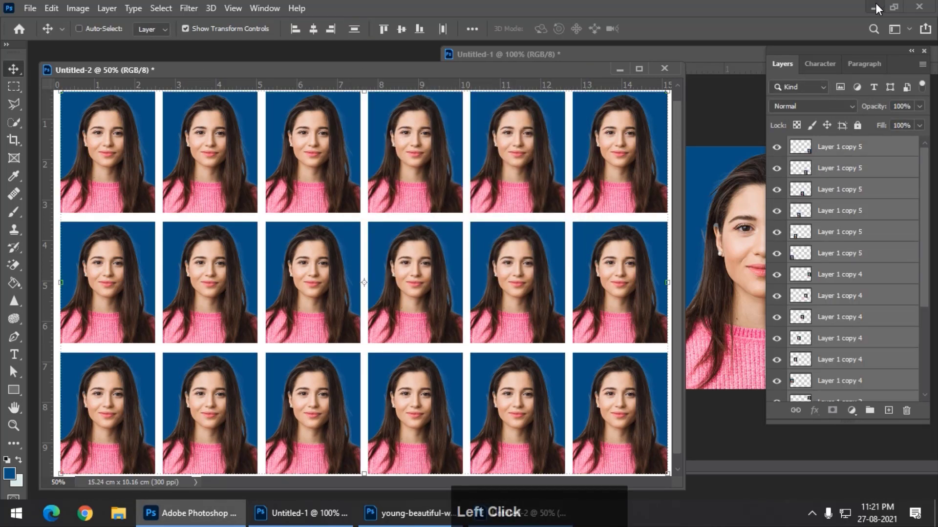
Open the saved Pass 6x4 image from the desktop to check it, close the viewer and return to the Photoshop sheet.
click(874, 7)
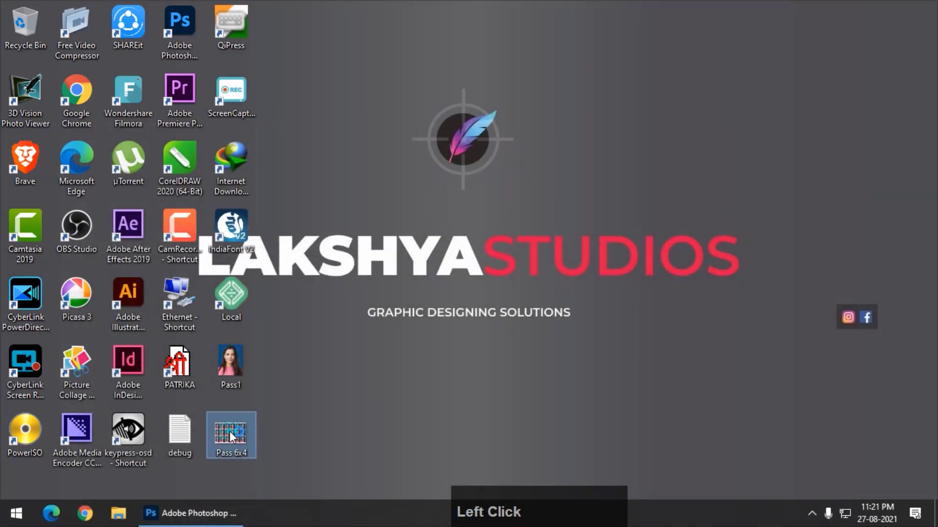
double_click(230, 432)
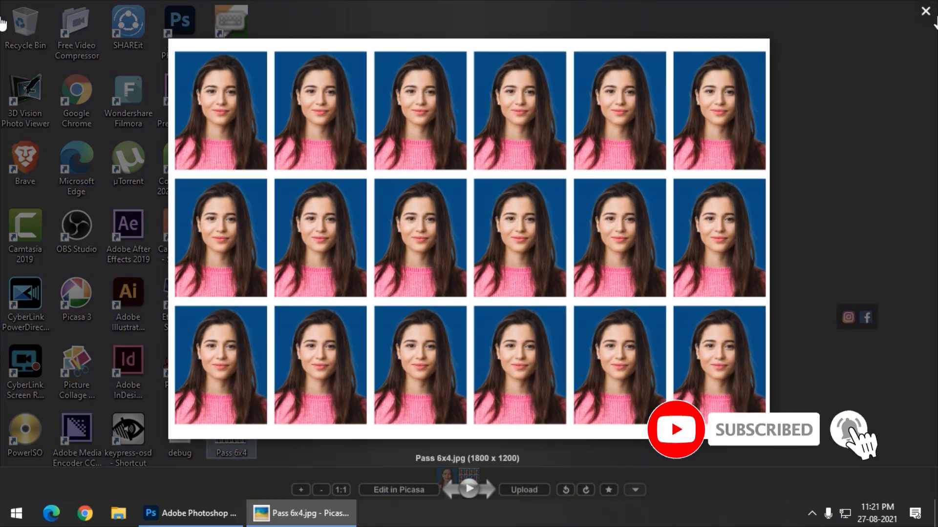
click(925, 10)
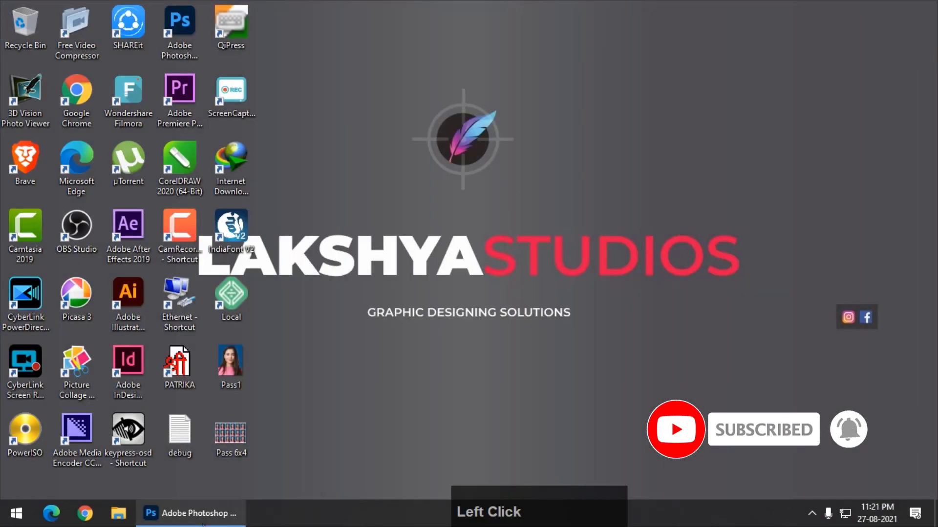
click(190, 513)
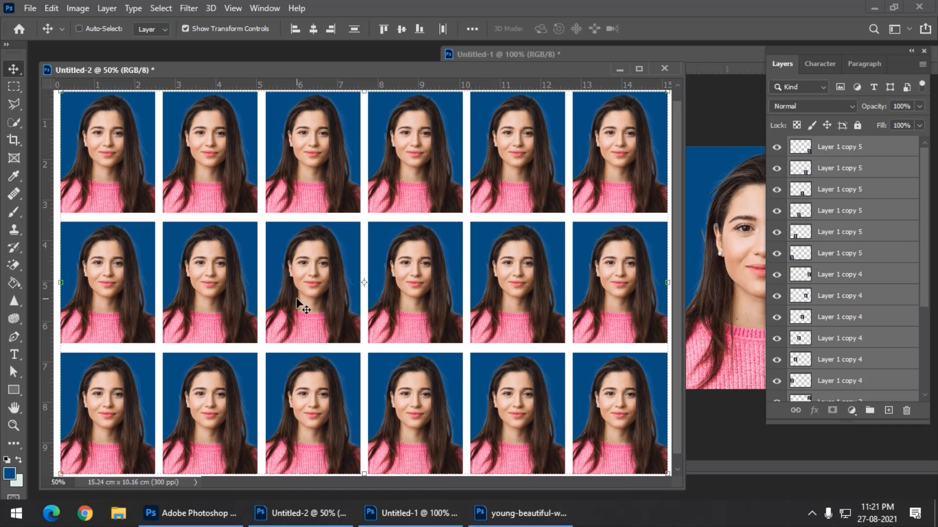
key(ctrl+minus)
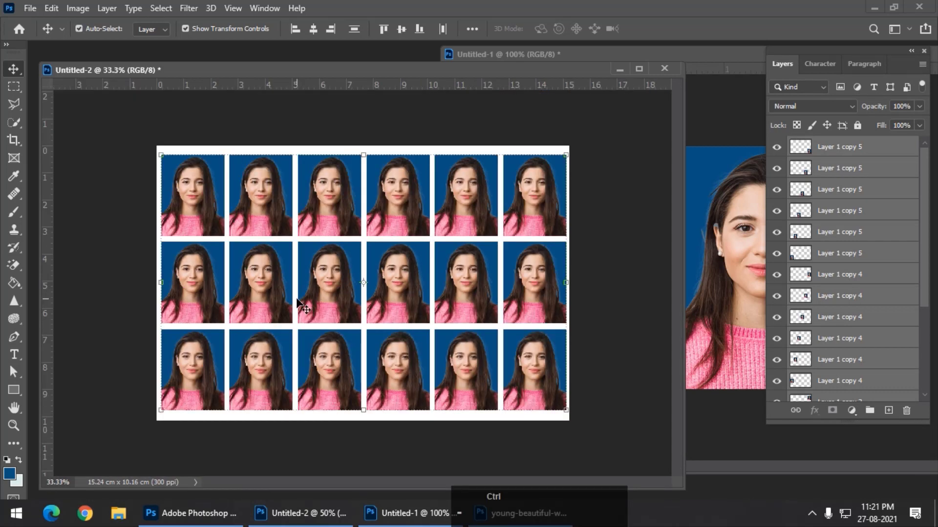